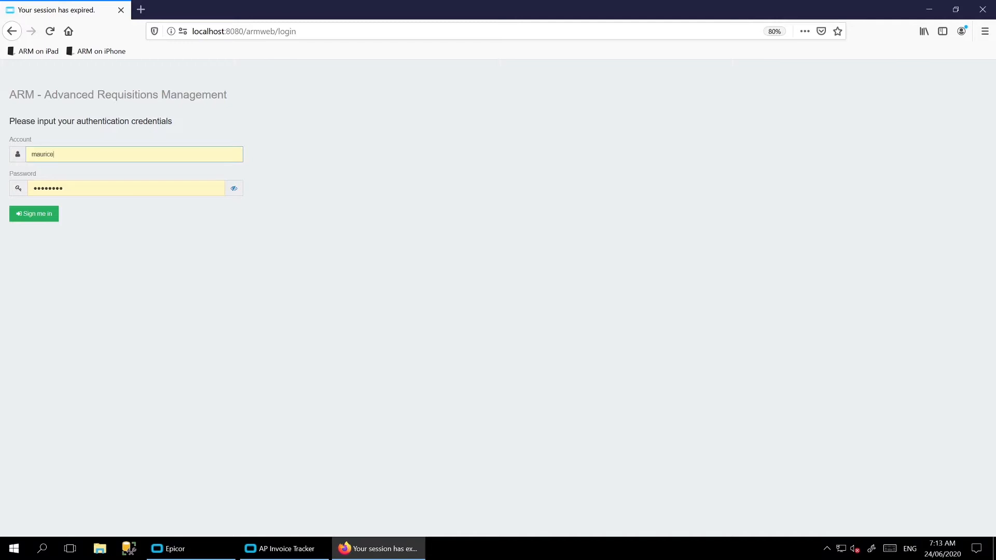
Sign in with the prefilled credentials and start a new invoice from 2306201.pdf in the AP invoice worklist.
click(34, 214)
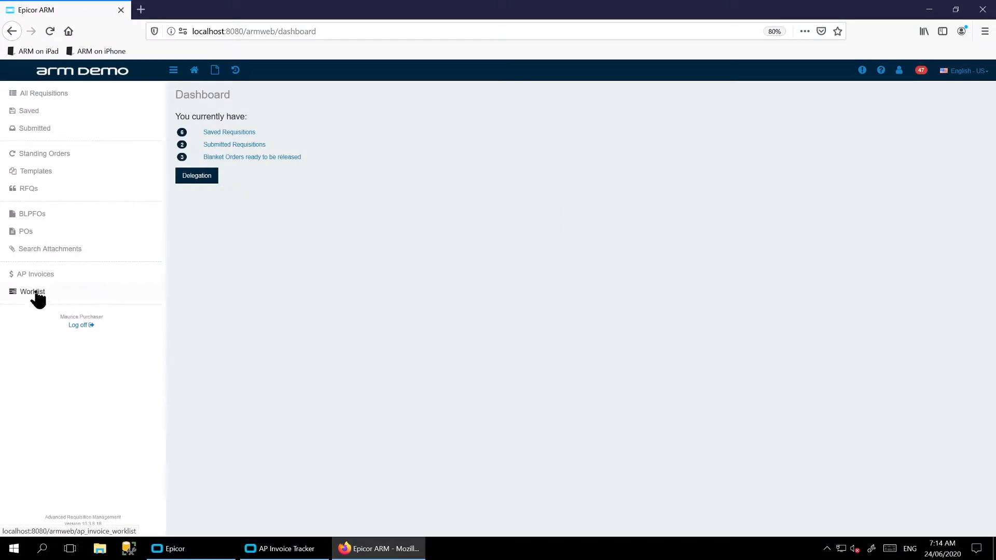
click(34, 293)
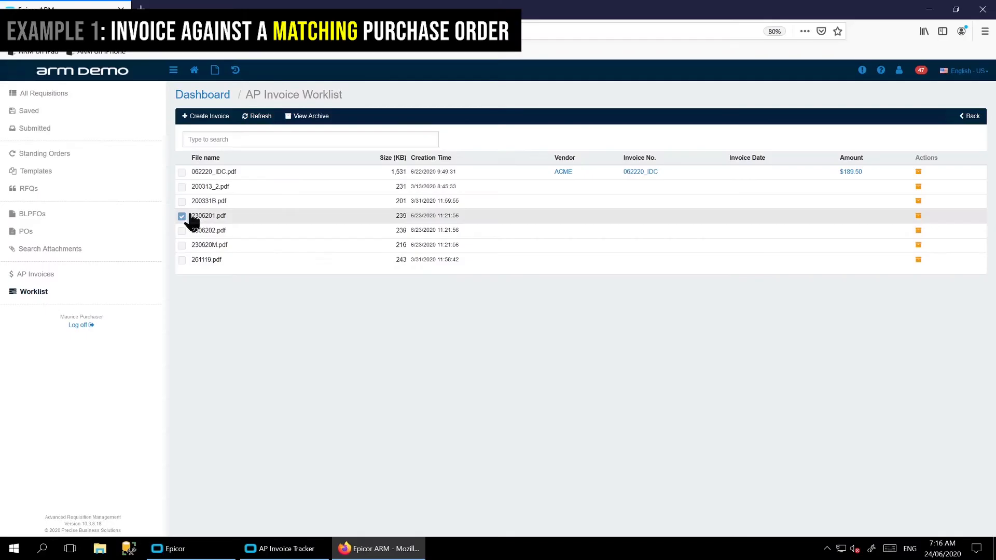
click(182, 216)
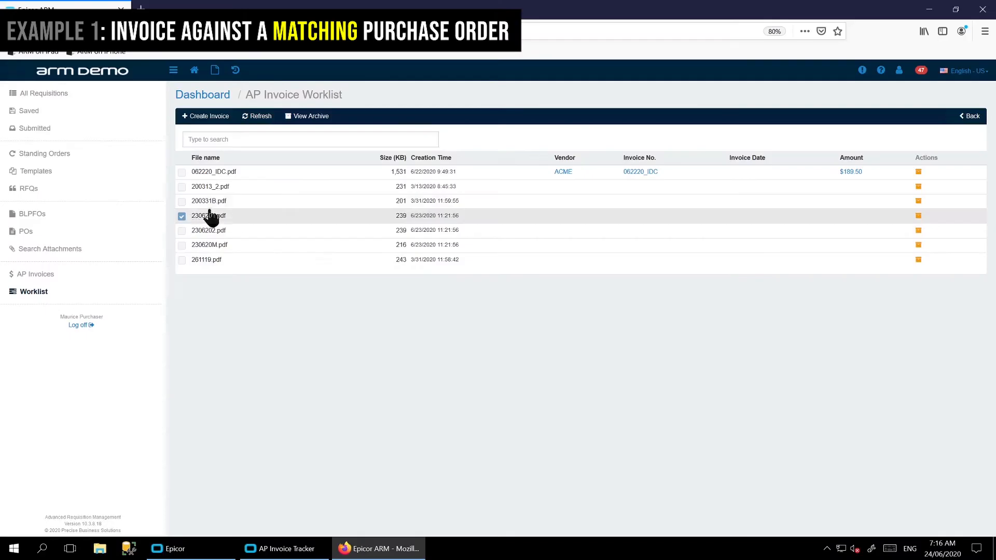
click(203, 117)
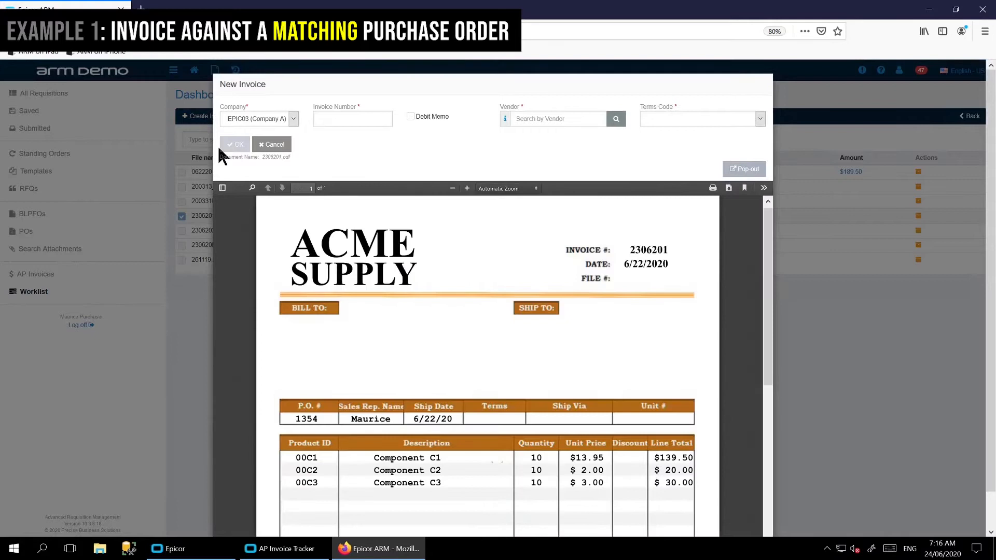
Create the invoice with invoice number 2306201 and vendor ACME.
click(337, 118)
text(2306201)
click(544, 118)
text(acme)
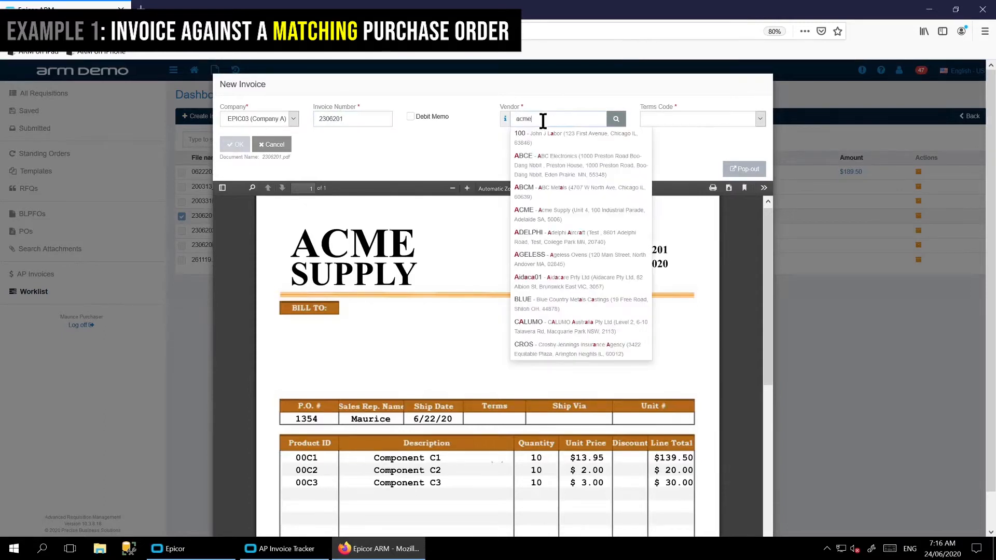
click(534, 130)
click(240, 147)
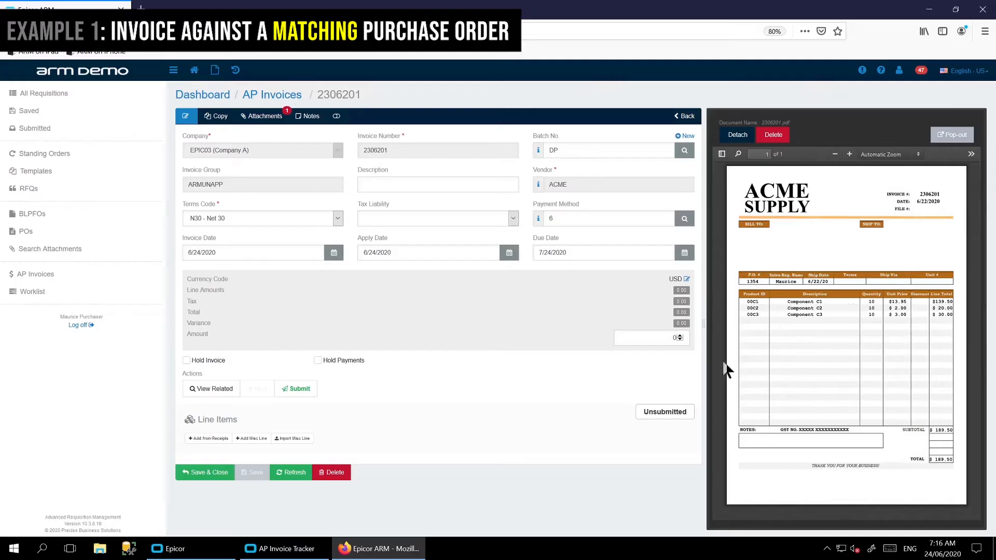
Set the invoice amount to 189.50 and check the P.O. number on the attached document.
click(702, 336)
text(189.50)
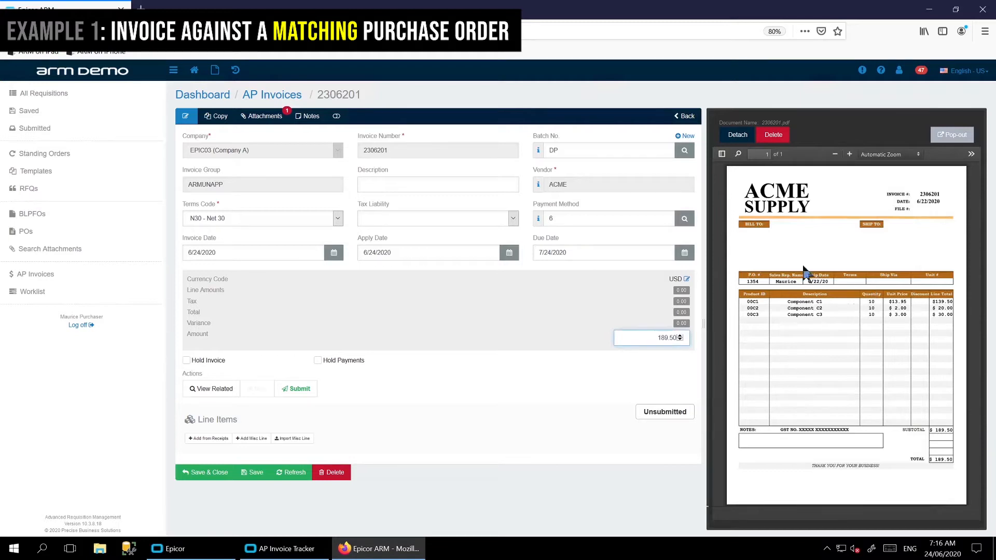
click(757, 280)
double_click(752, 281)
click(753, 281)
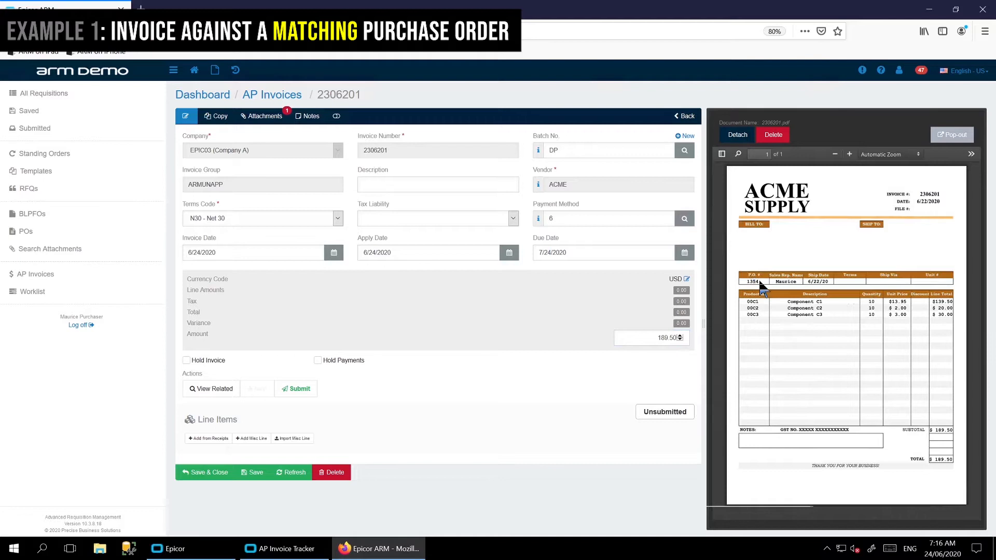
drag(760, 281, 742, 282)
click(760, 290)
drag(754, 282, 720, 292)
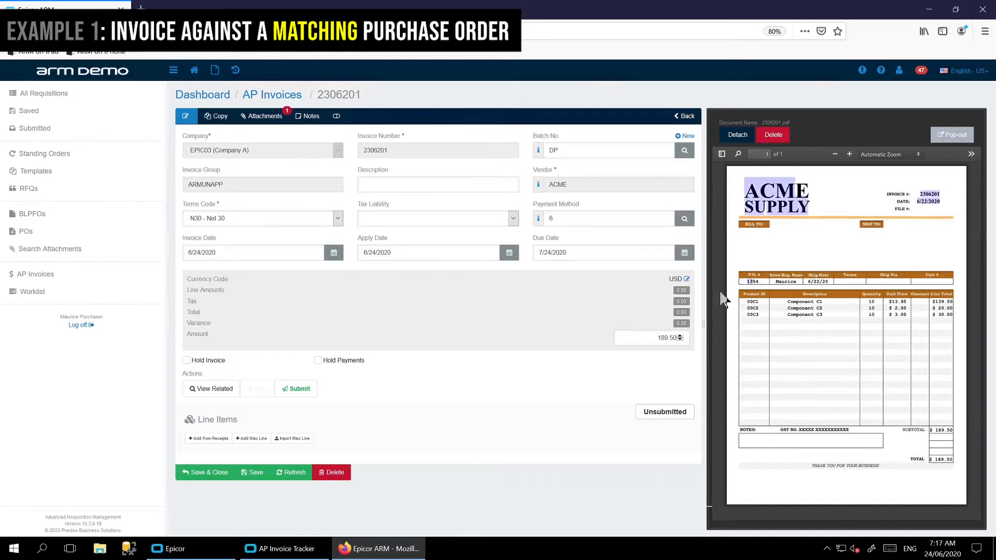
Add line items from the receipts for 00C1, 00C2 and 00C3 under the purchase order shown on the attached document.
click(209, 441)
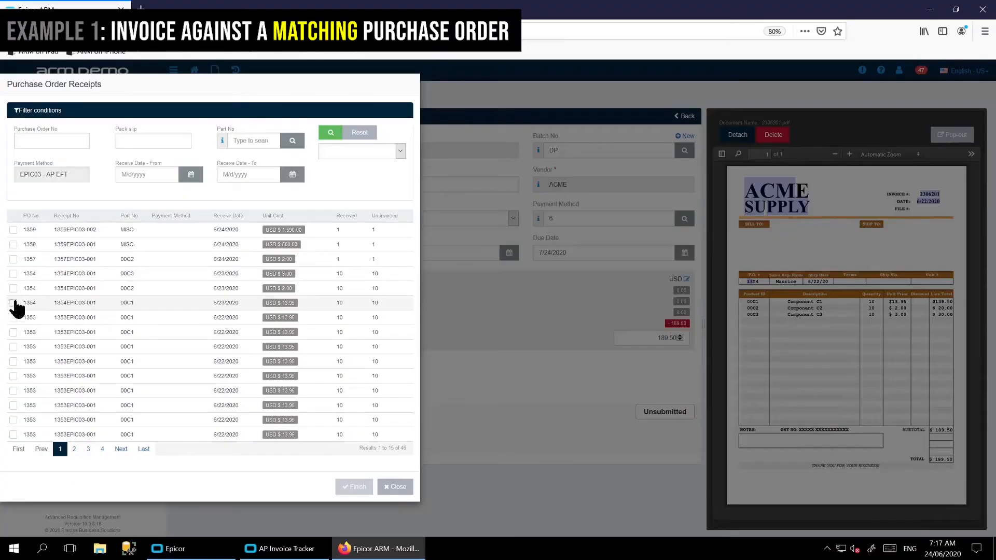
click(13, 303)
click(13, 288)
click(13, 274)
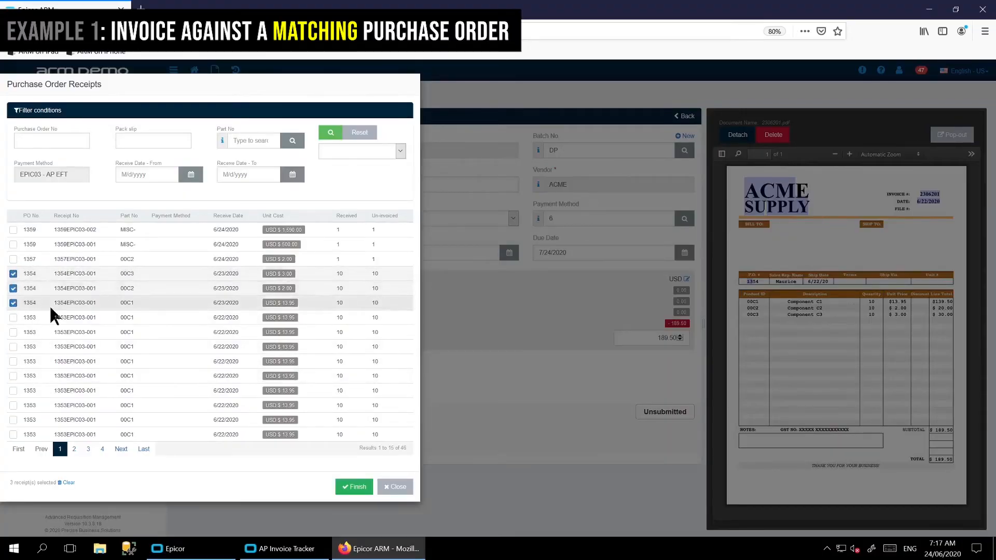
click(355, 490)
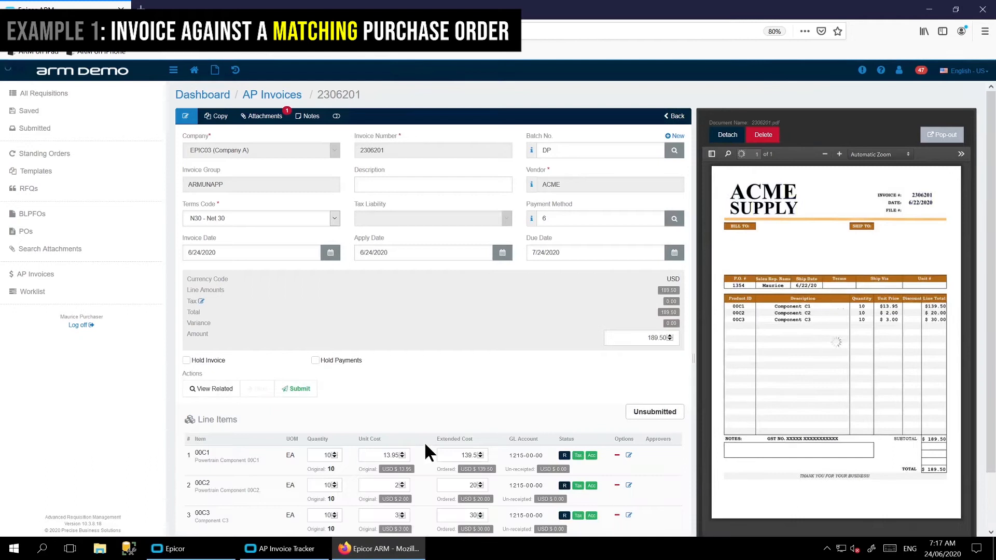
Check the invoice variance, submit the invoice and dismiss the confirmation.
scroll(477, 322, down, 2)
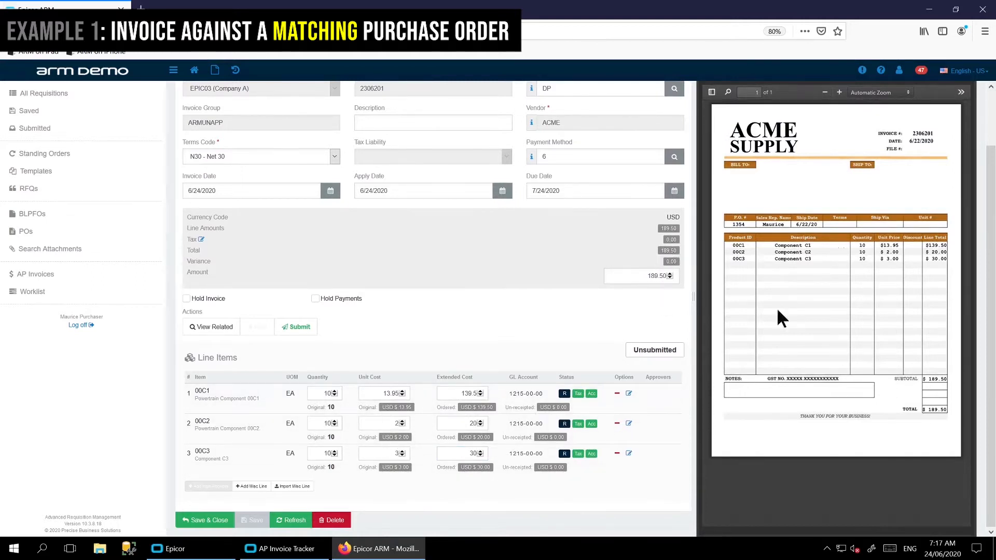
drag(666, 260, 679, 260)
double_click(676, 260)
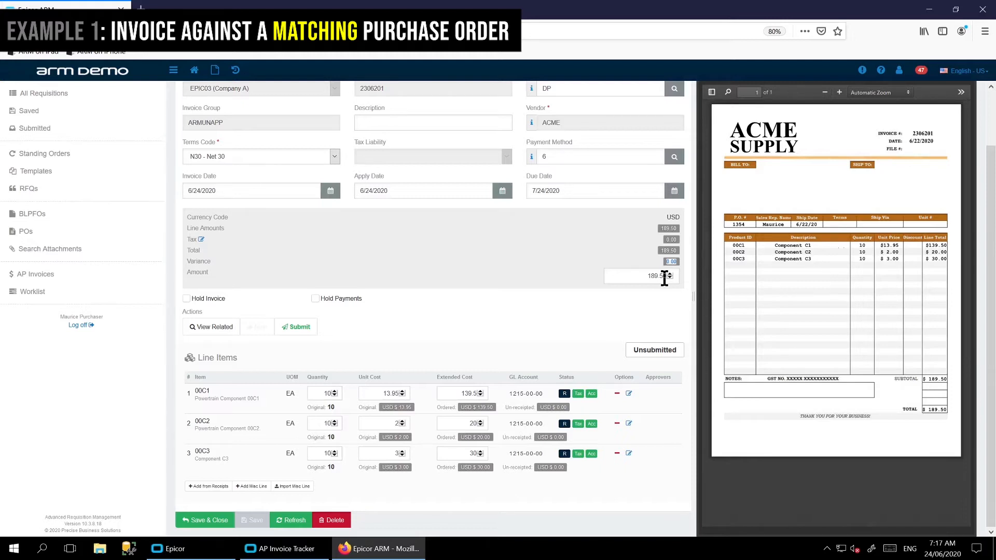
click(300, 330)
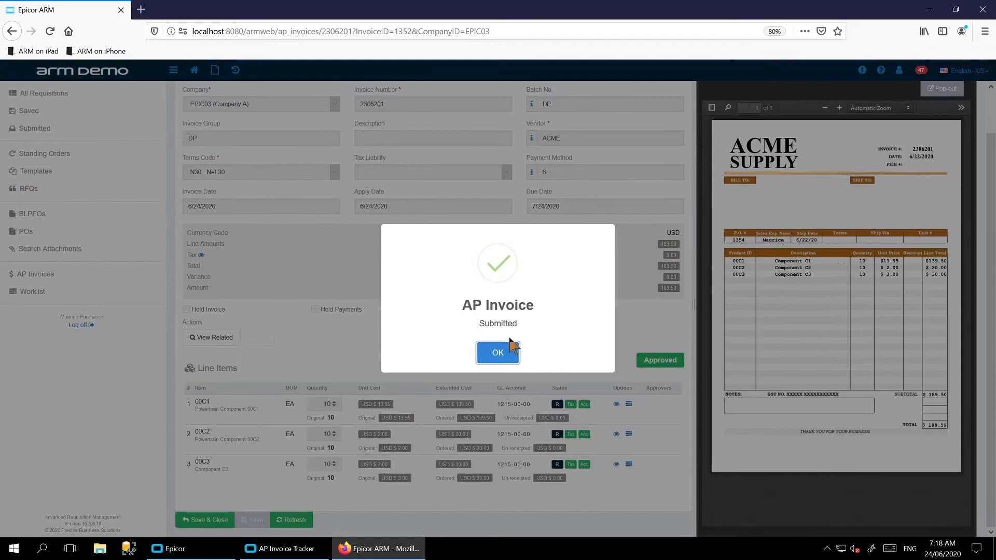
click(498, 351)
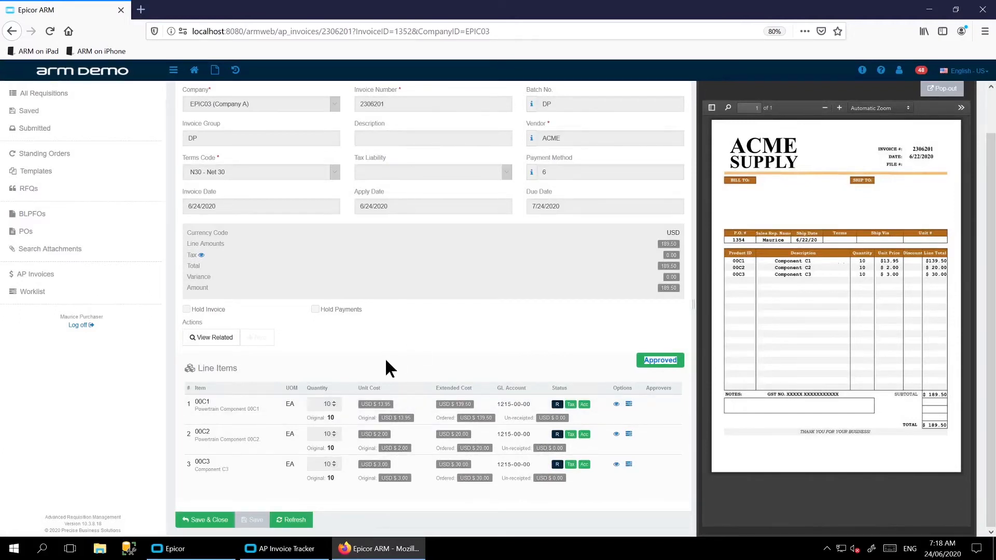
Copy the invoice number from the attached document and look up invoice 2306201 in the AP Invoice Tracker.
scroll(467, 283, up, 2)
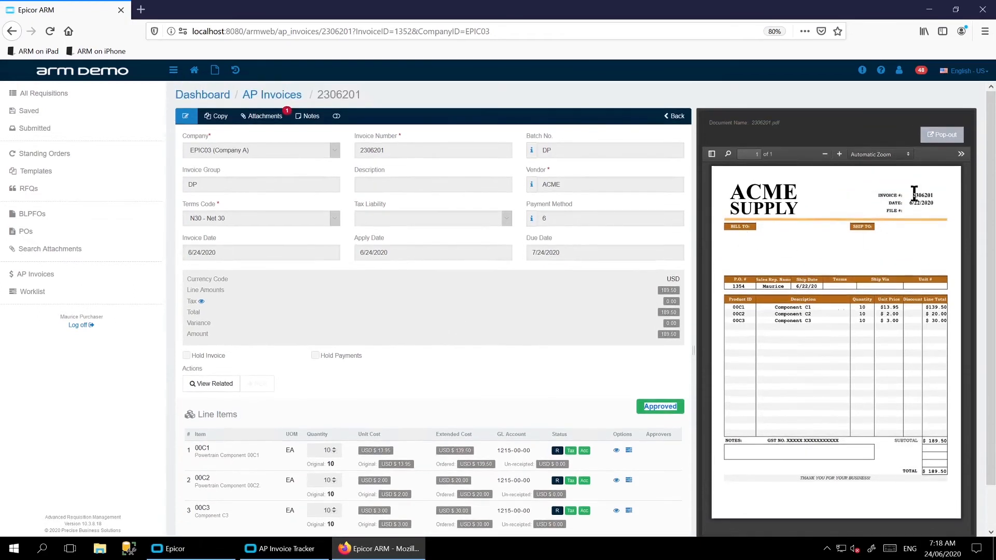
drag(914, 196, 939, 195)
key(ctrl+c)
click(289, 553)
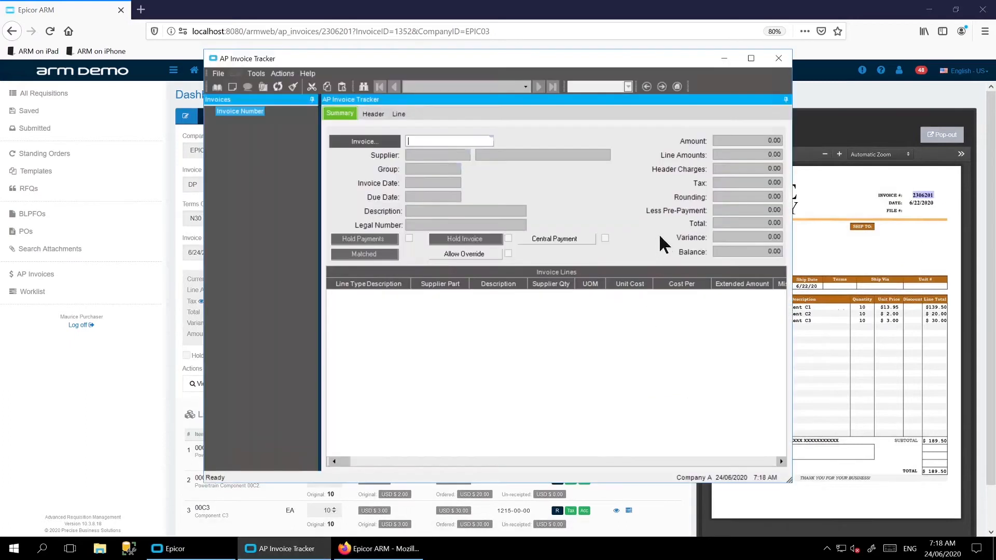
key(ctrl+v)
key(Tab)
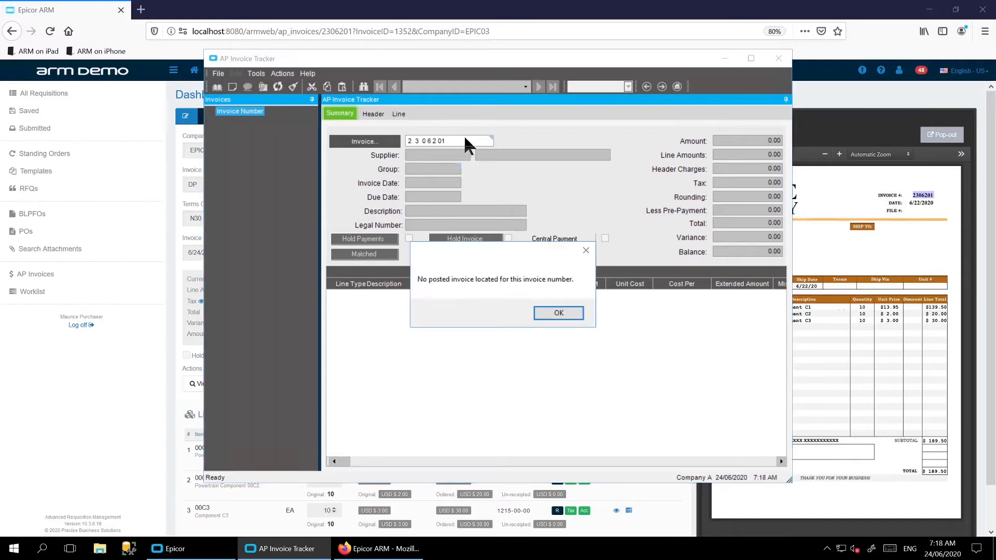
click(554, 313)
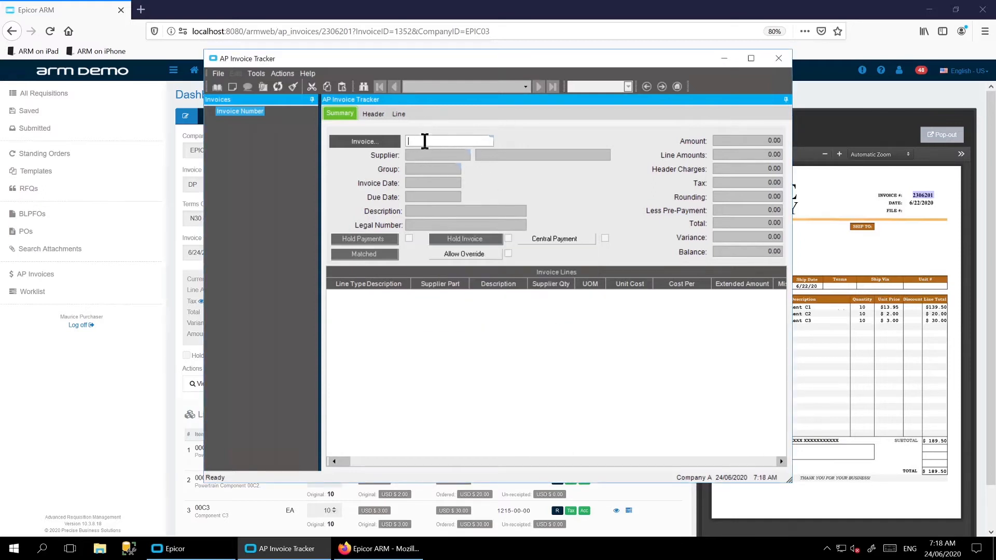
text(2306201)
key(Tab)
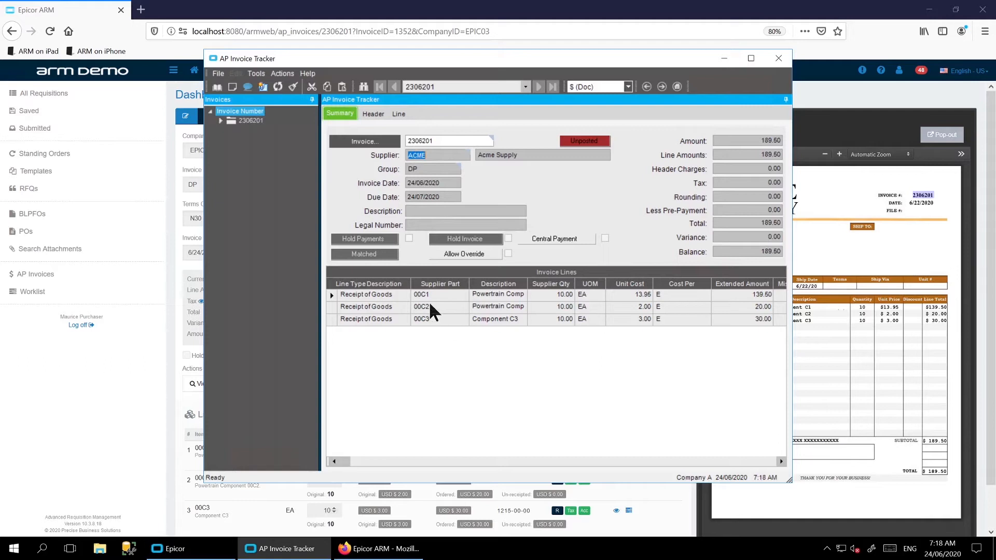
Expand the tracked invoice's attachments, open the attached AP invoice PDF and fit its page to the window.
click(221, 120)
click(233, 140)
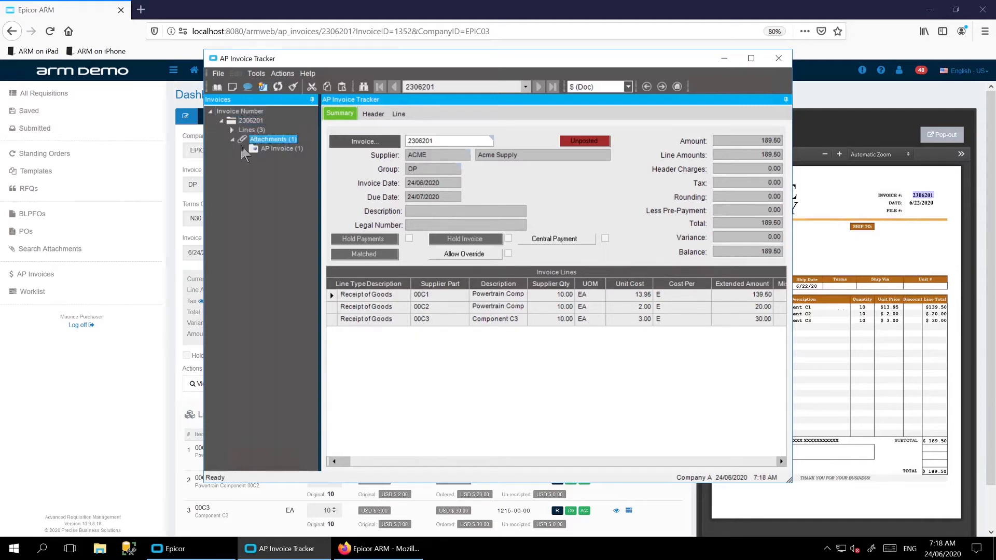
click(243, 148)
click(266, 158)
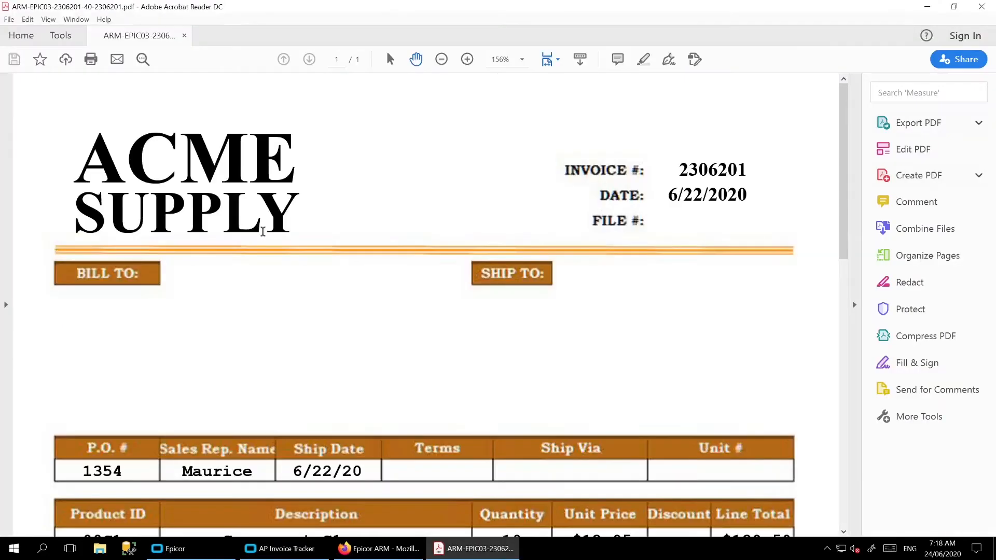
key(ctrl+0)
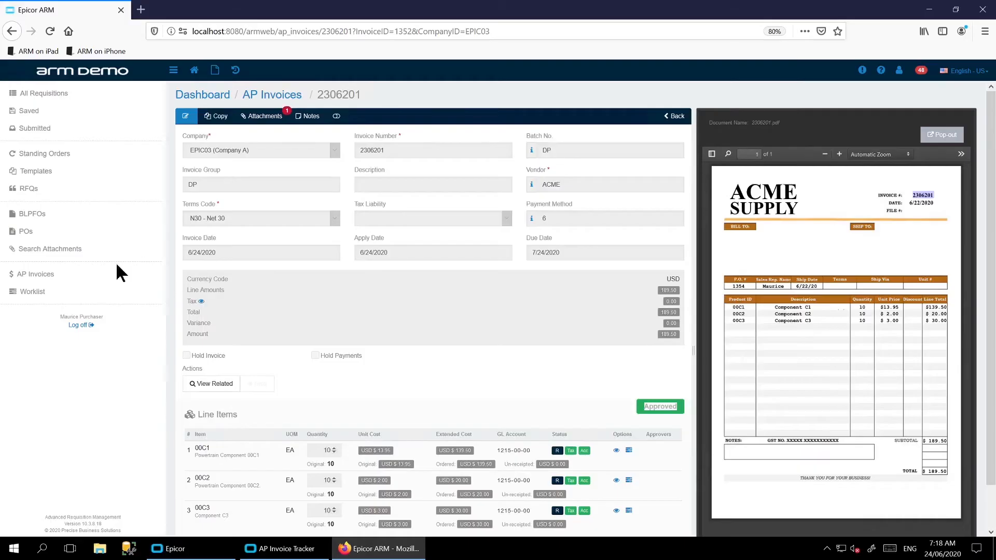
Switch back to Epicor ARM and start a new invoice from 2406201.pdf in the AP invoice worklist.
click(36, 293)
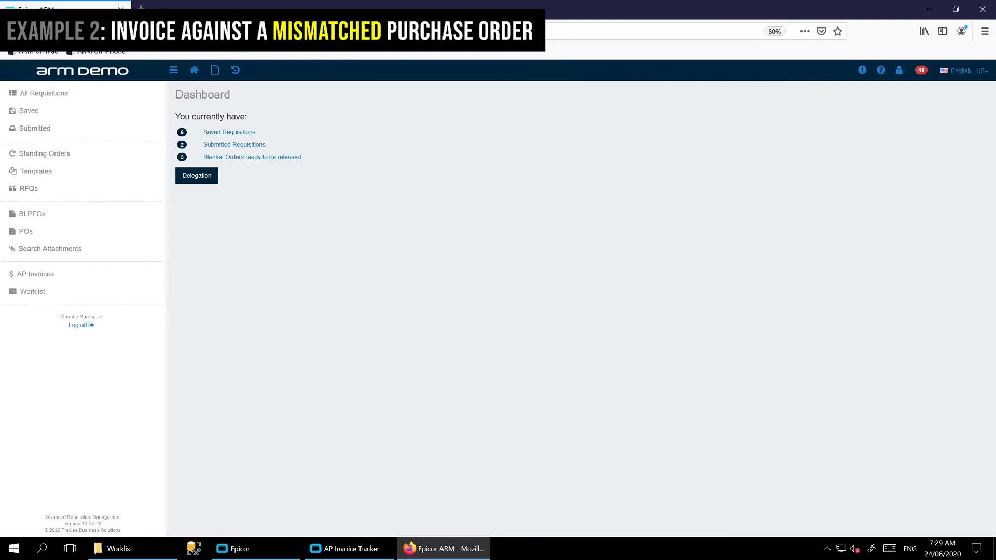
click(32, 293)
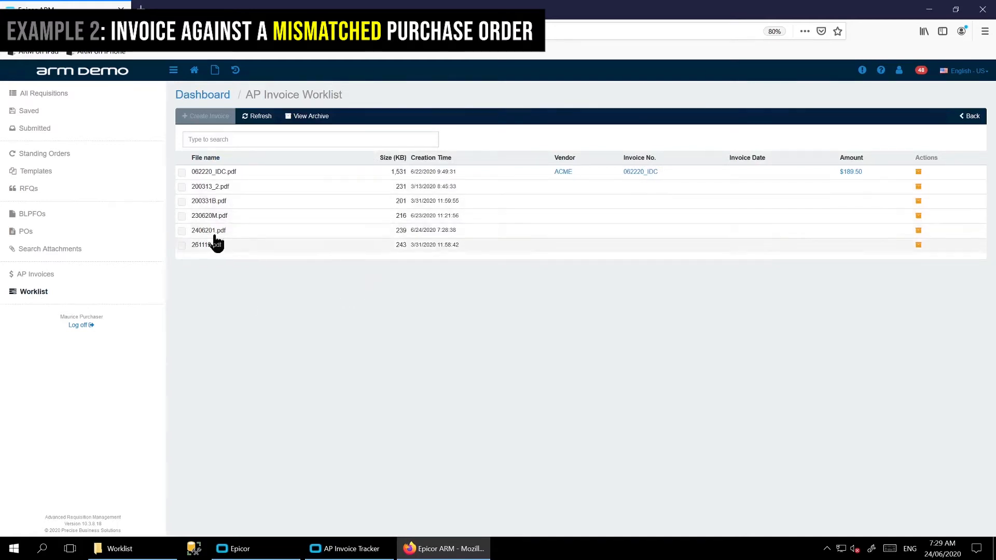
click(182, 231)
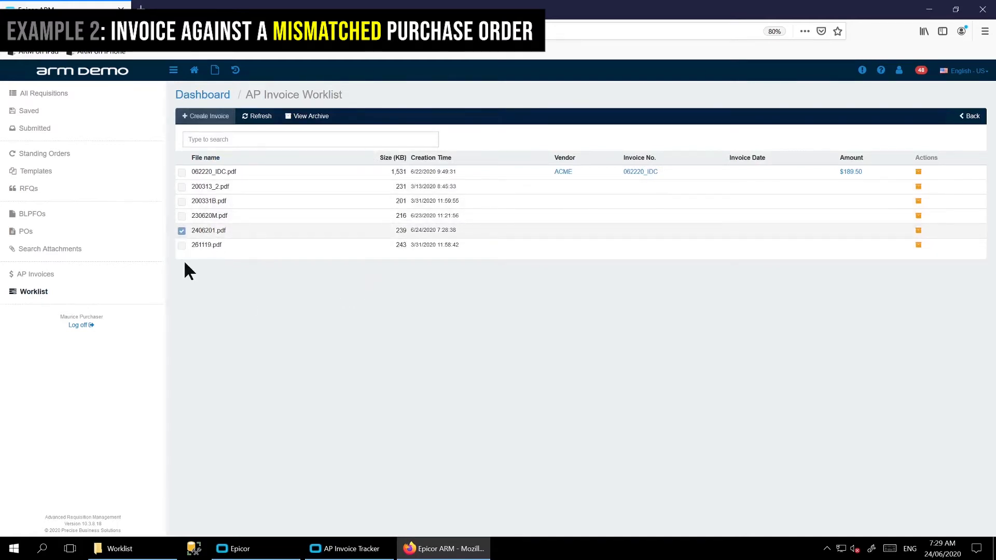
click(206, 116)
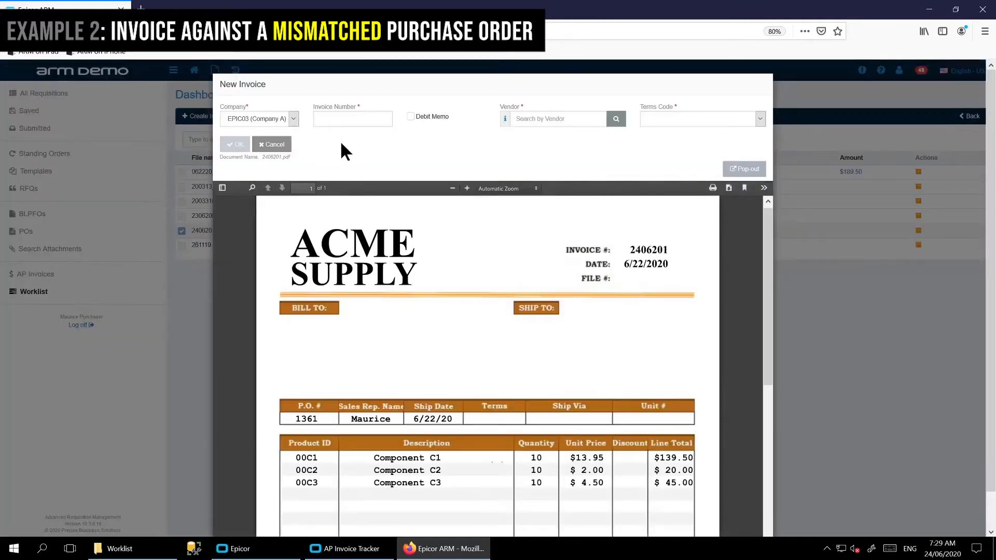
Create the invoice with invoice number 2406201 and vendor ACME.
click(355, 119)
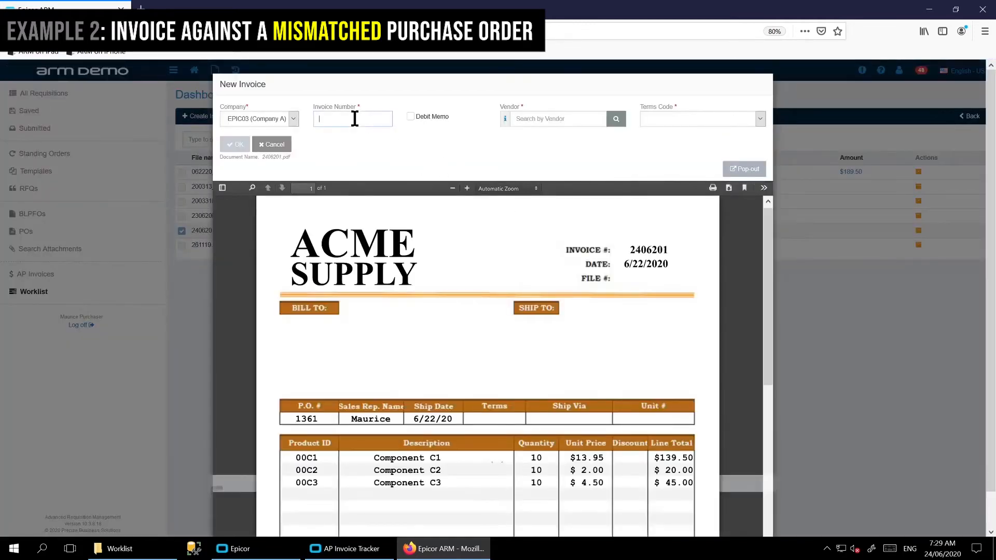
text(2406201)
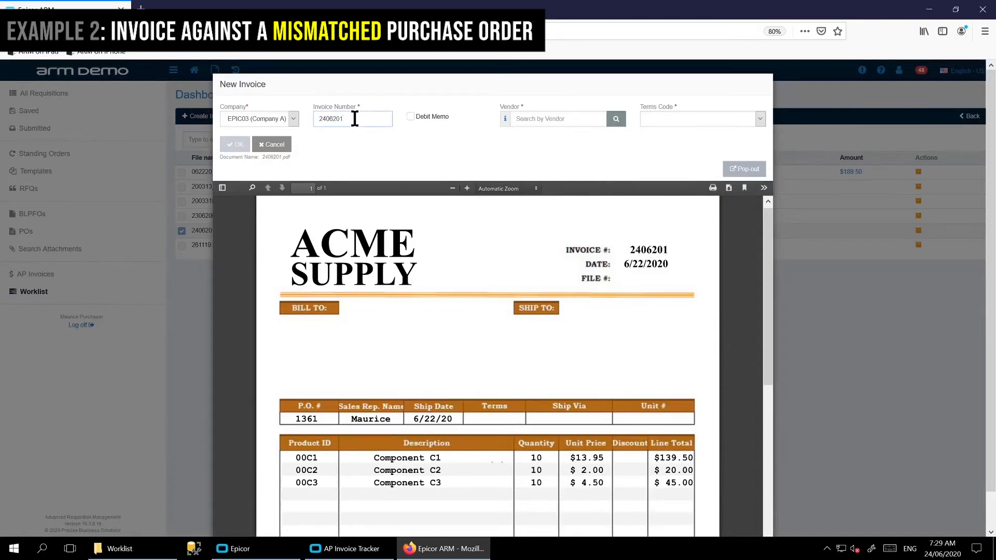
click(525, 120)
text(acme)
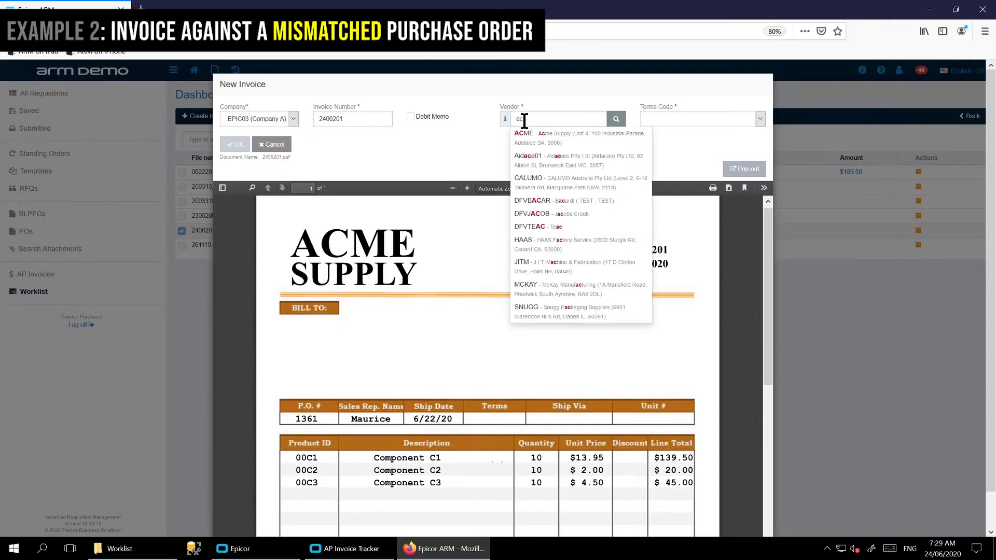
key(Return)
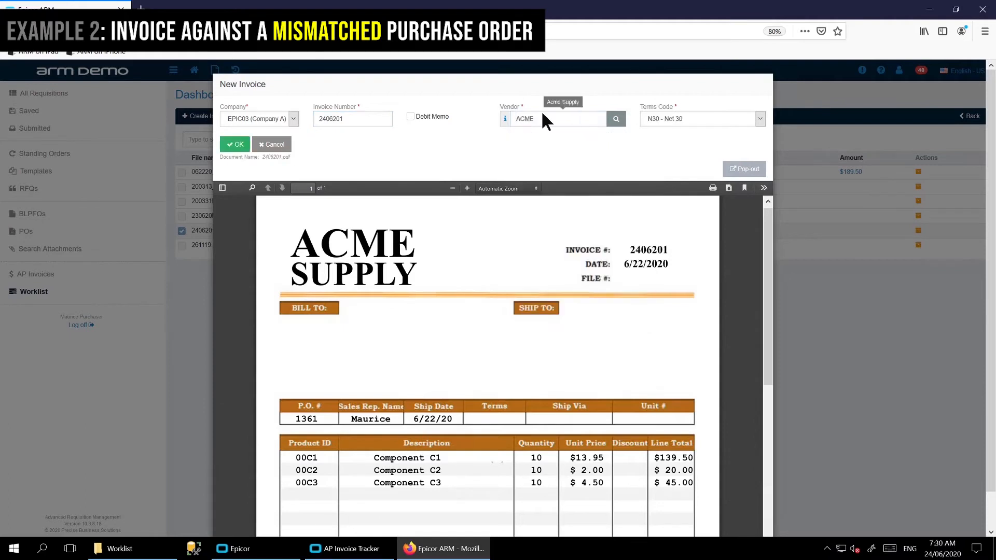
click(240, 147)
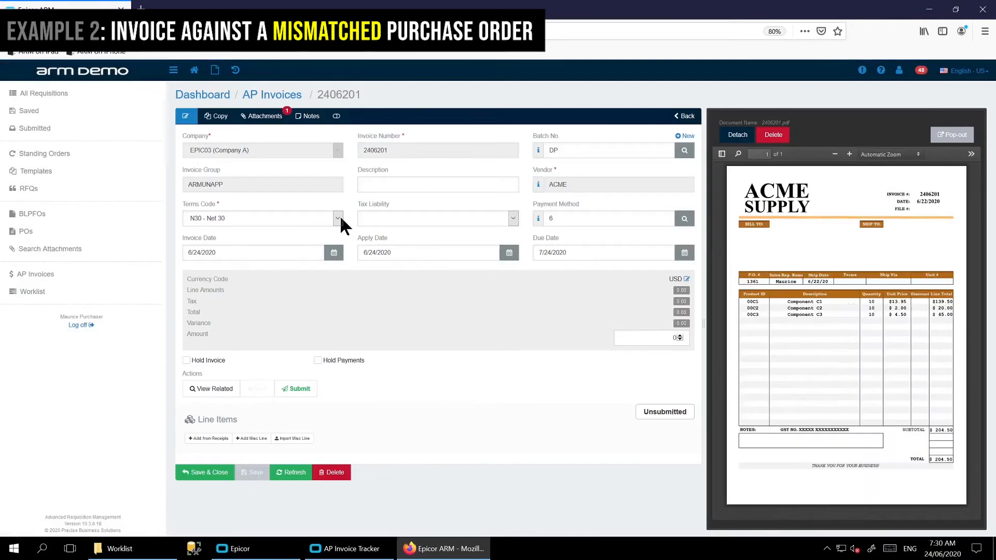
Set the invoice amount to 204.50 and highlight the P.O. number on the attached document.
click(660, 339)
text(204.5)
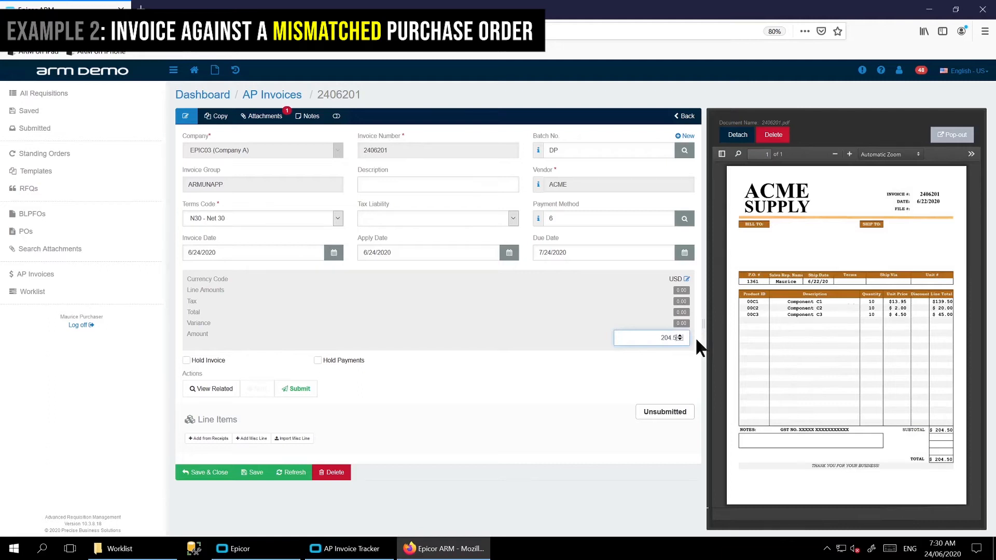
text(0)
double_click(753, 281)
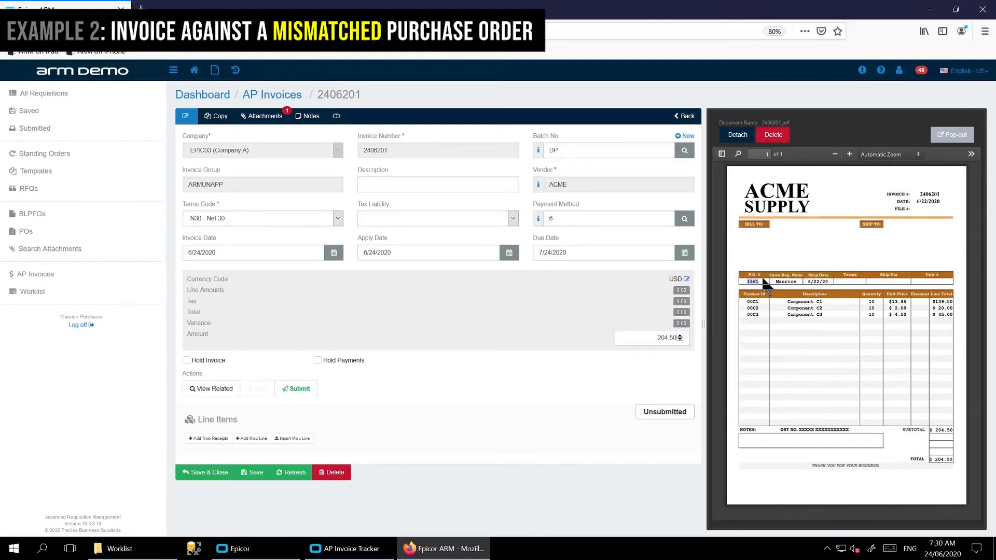
Add the 00C1, 00C2 and 00C3 receipts of the P.O. shown on the attached document as invoice lines.
click(208, 439)
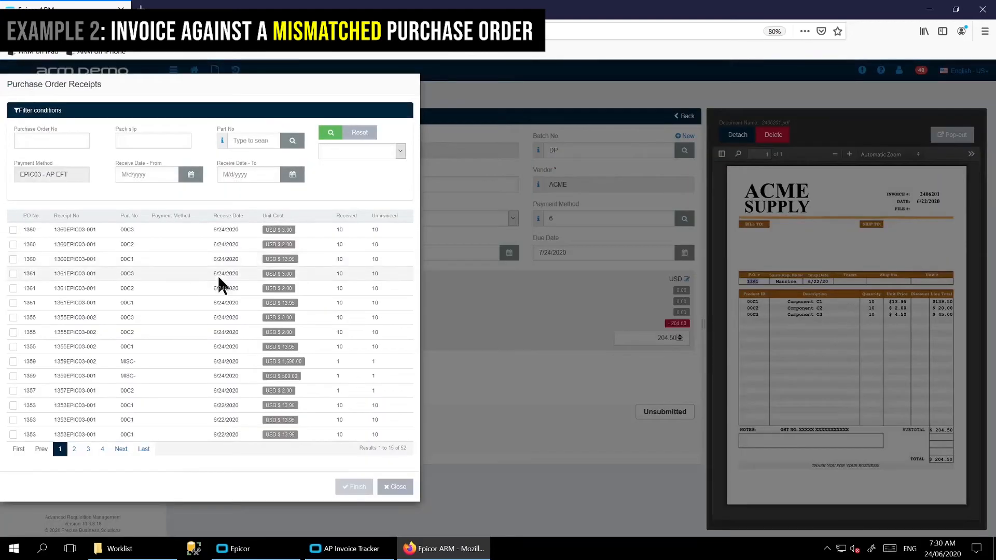
click(13, 303)
click(13, 288)
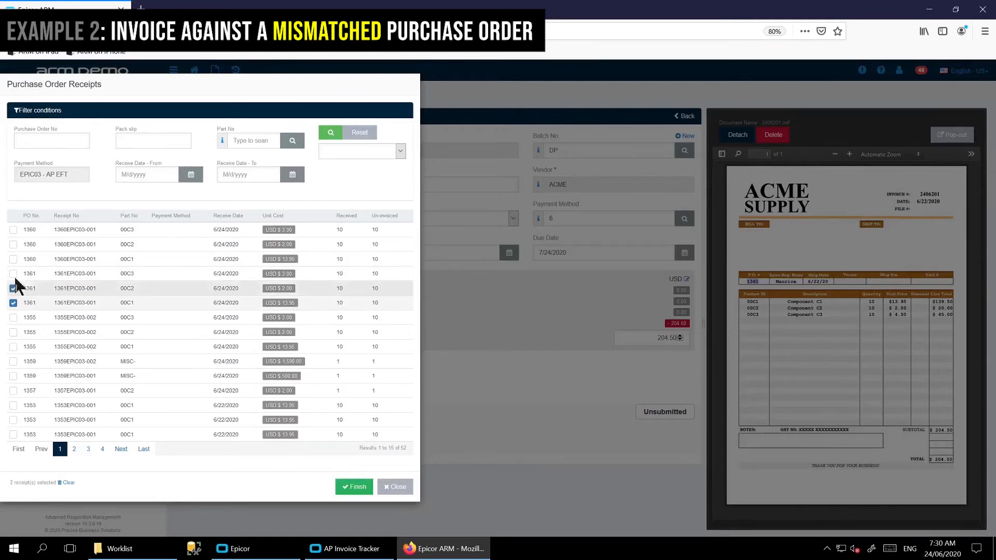
click(13, 274)
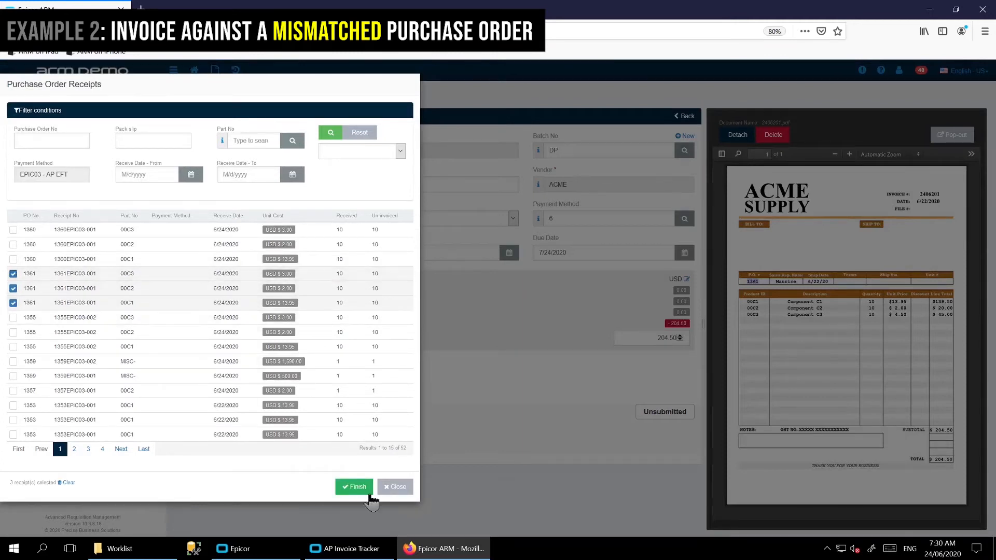
click(355, 487)
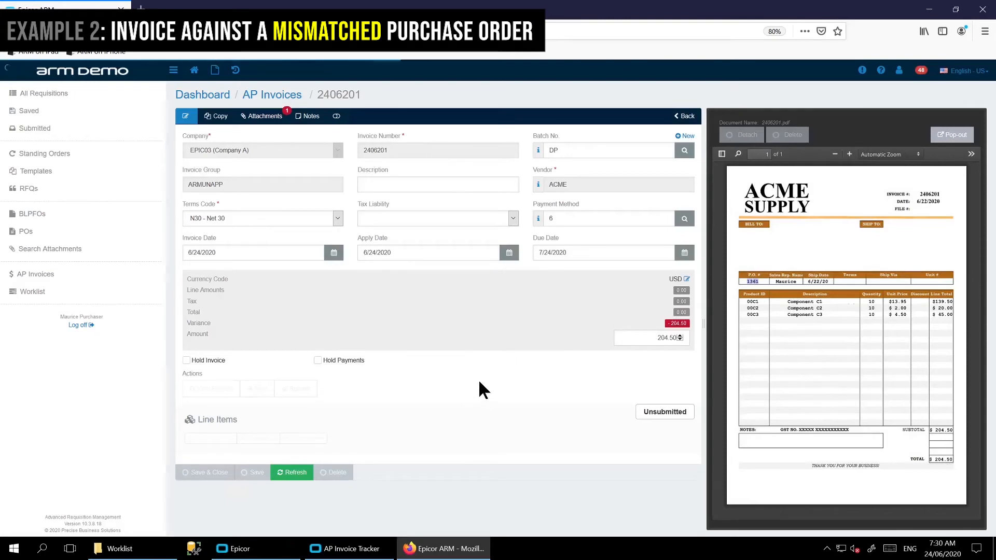
Compare the invoice's variance with the total on the attached supplier document.
scroll(577, 326, down, 1)
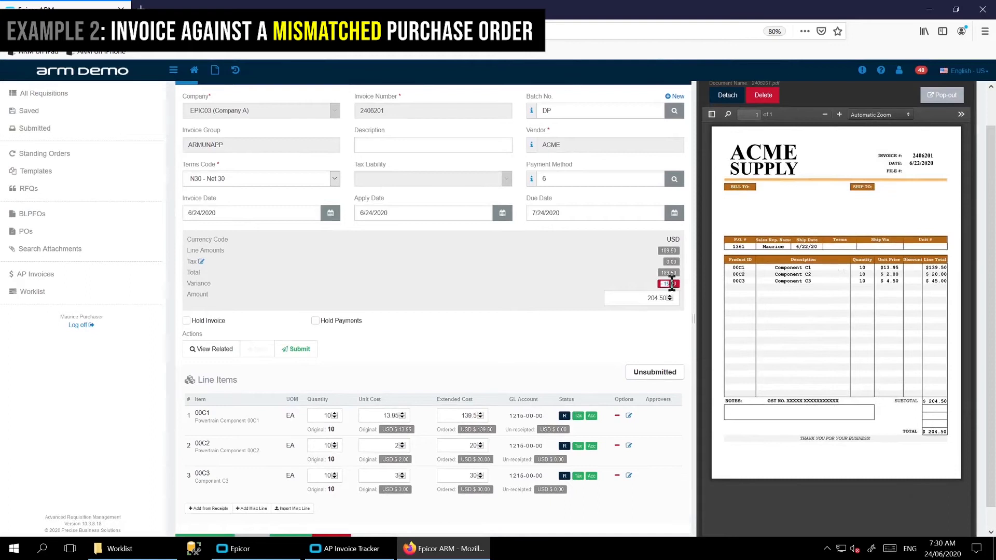
drag(660, 284, 677, 283)
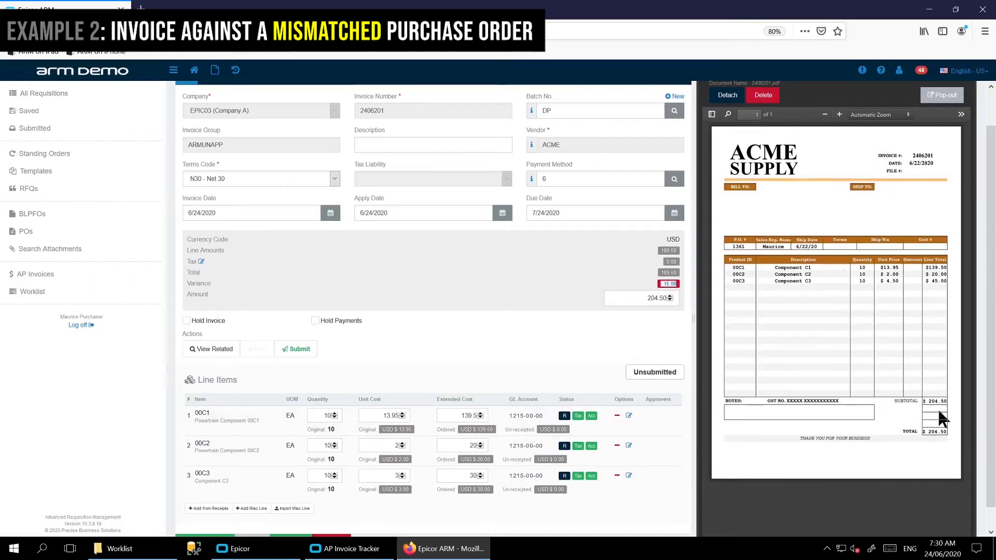
drag(942, 432, 799, 467)
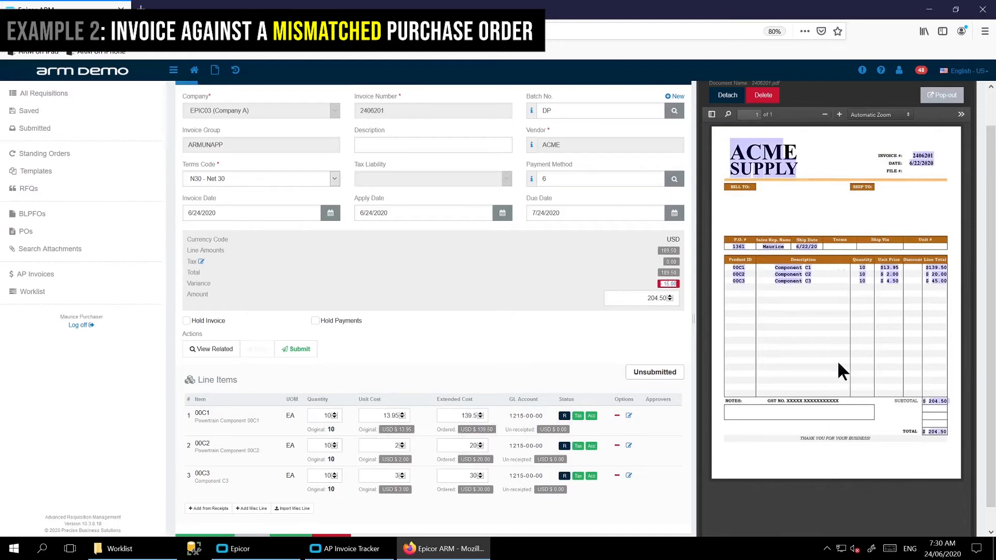
click(790, 301)
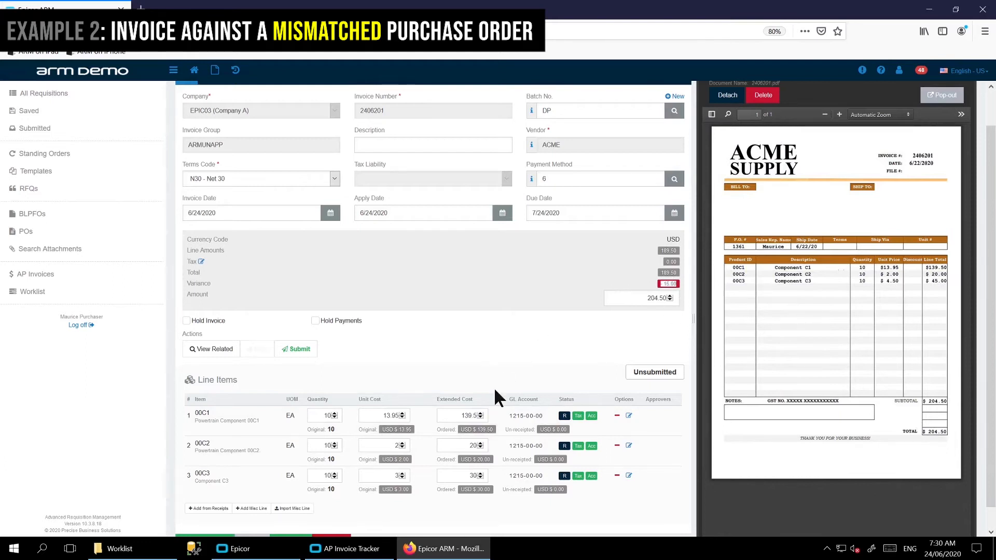
Set the unit cost of line item 00C3 to 4.5 to match the attached document, and save the invoice.
click(392, 476)
drag(209, 476, 195, 474)
triple_click(884, 282)
click(883, 281)
click(400, 475)
key(BackSpace)
text(4.5)
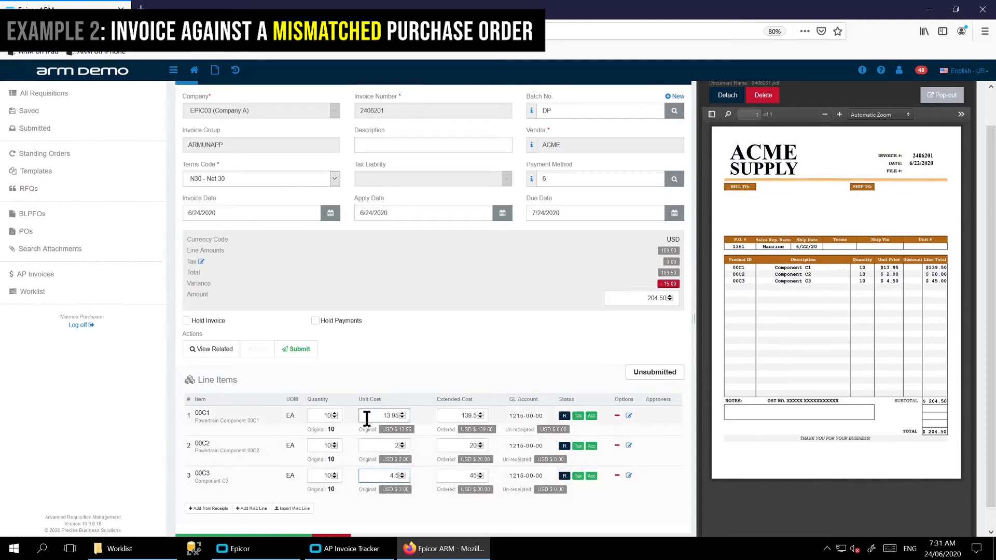
scroll(396, 407, down, 1)
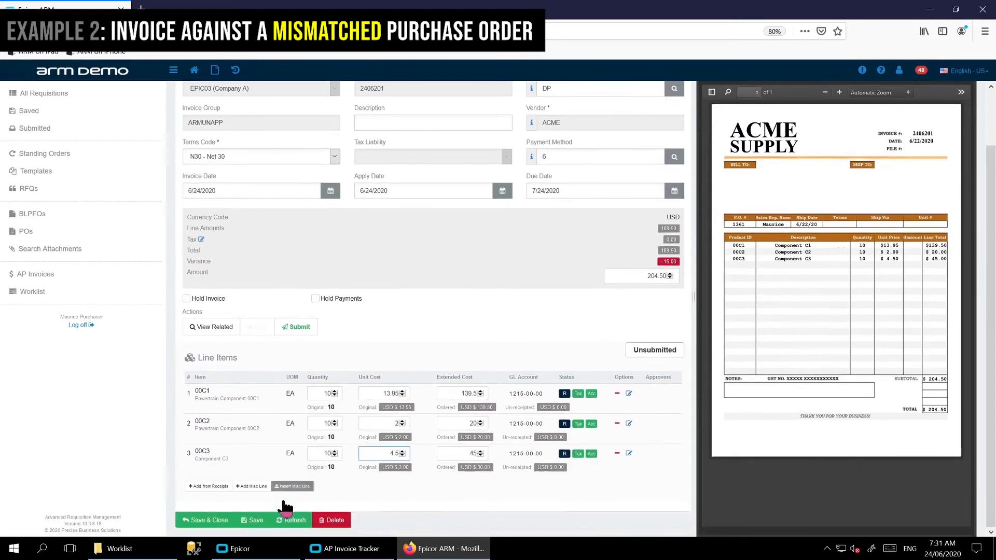
click(253, 520)
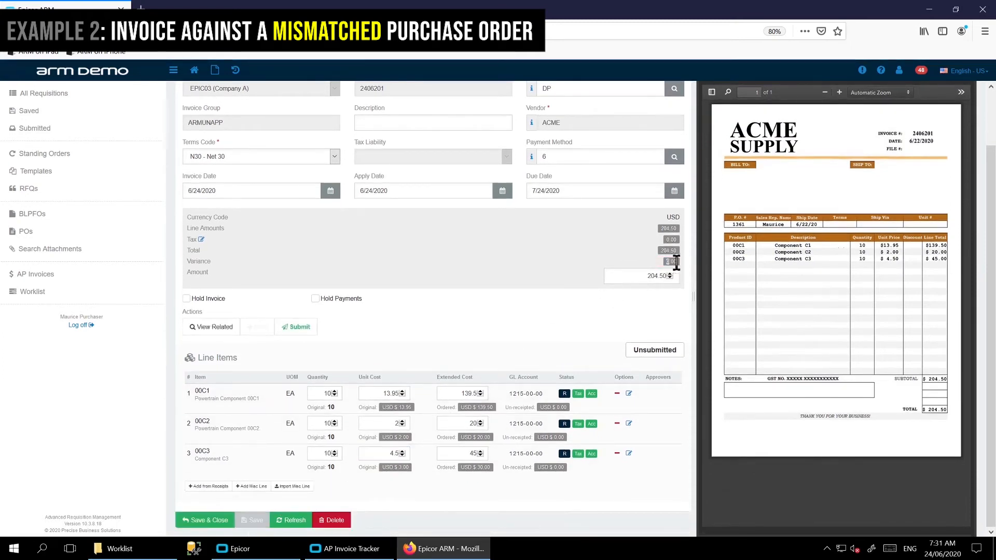
Submit invoice 2406201 for approval and check the approver assigned to line item 00C3.
click(383, 455)
click(486, 455)
click(305, 331)
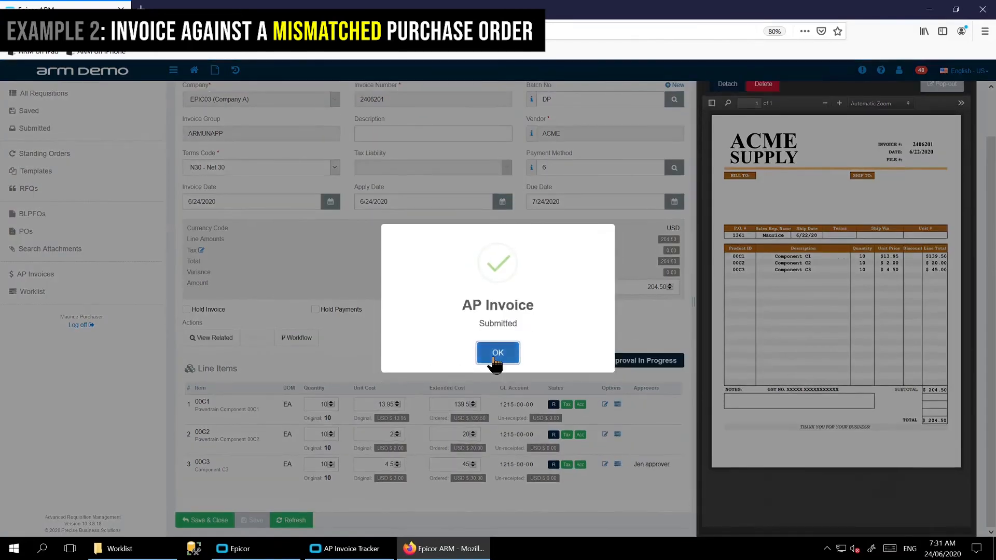
click(498, 354)
drag(635, 464, 674, 463)
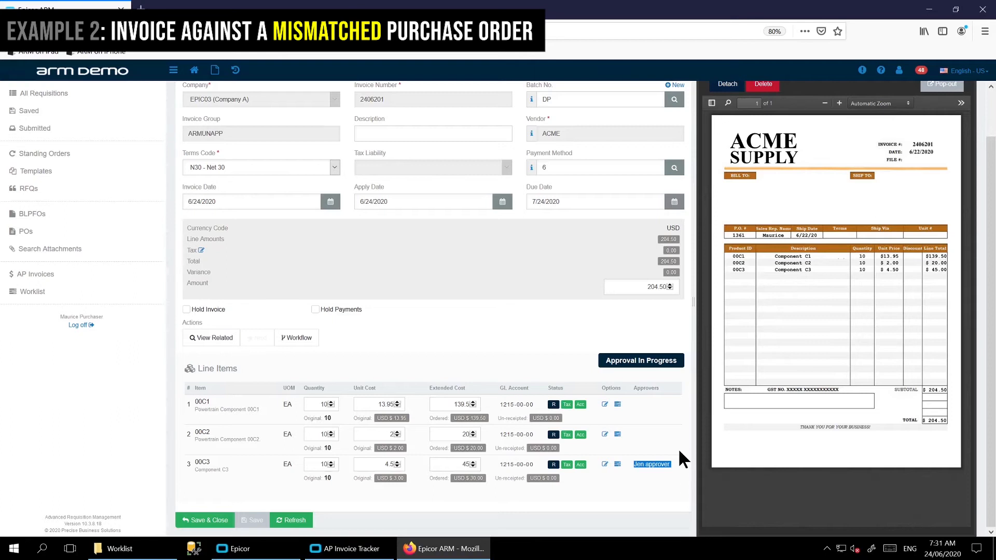
click(646, 469)
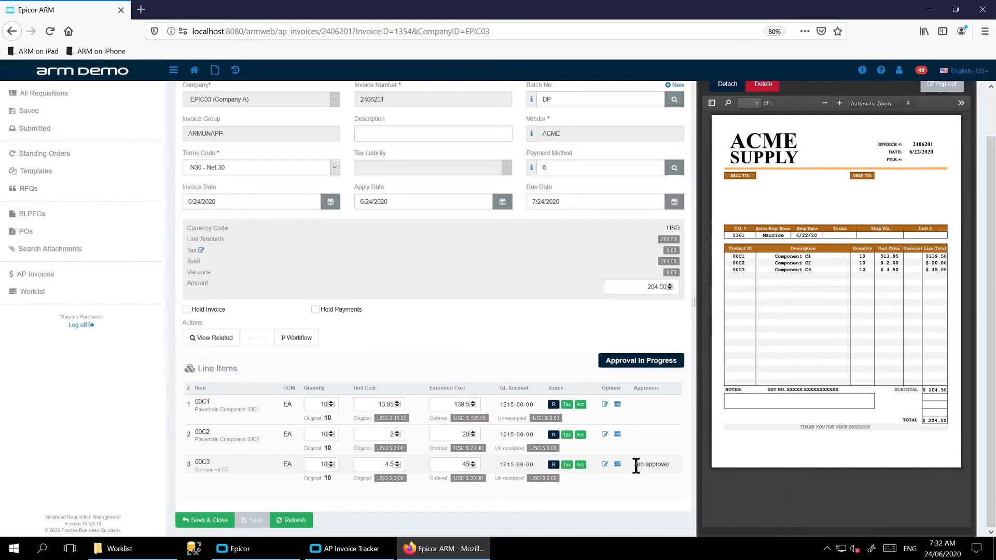
Log off and sign in with the account of the approver assigned to the invoice.
click(81, 324)
click(71, 159)
text(jen)
key(Tab)
click(42, 217)
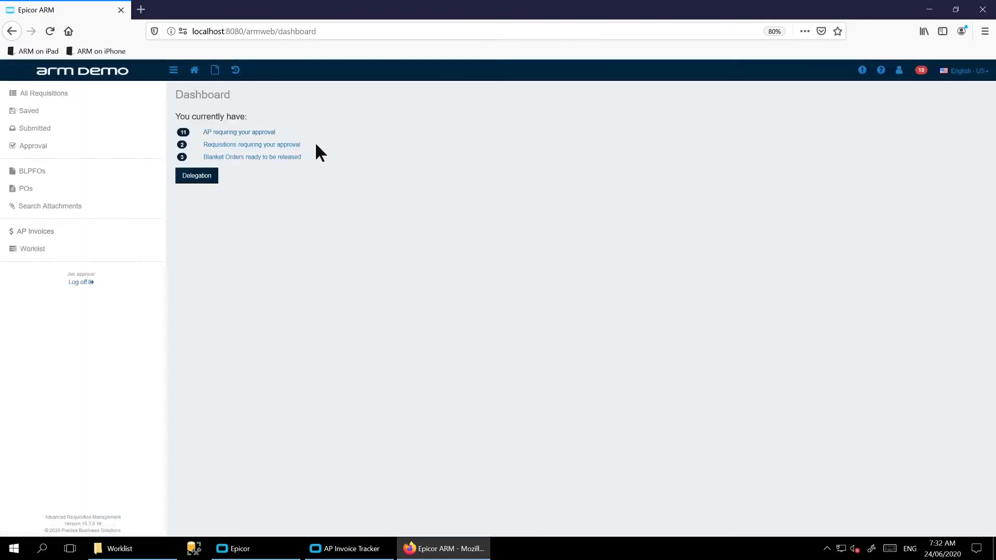
List the AP invoices requiring approval and open invoice 2406201.
drag(298, 130, 196, 132)
click(329, 113)
click(247, 134)
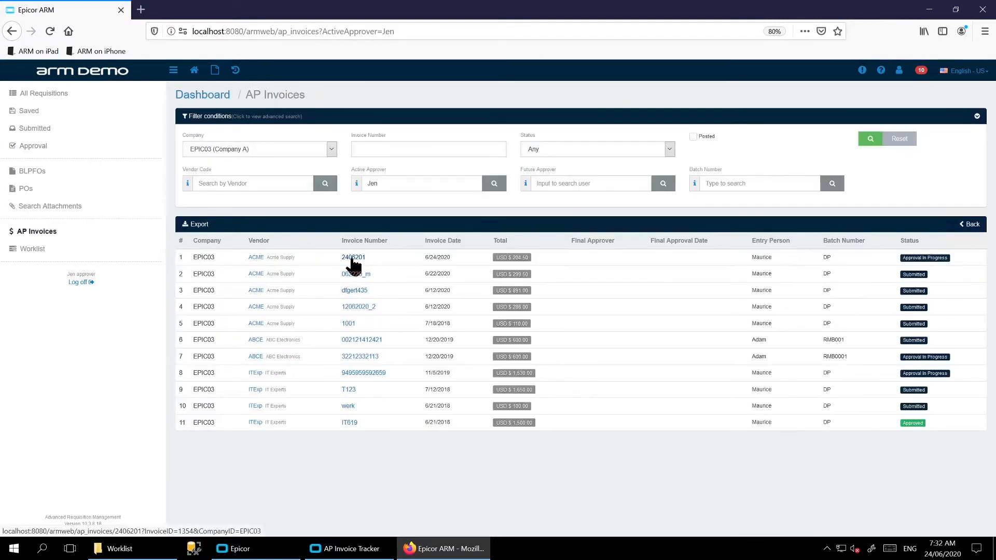
click(353, 258)
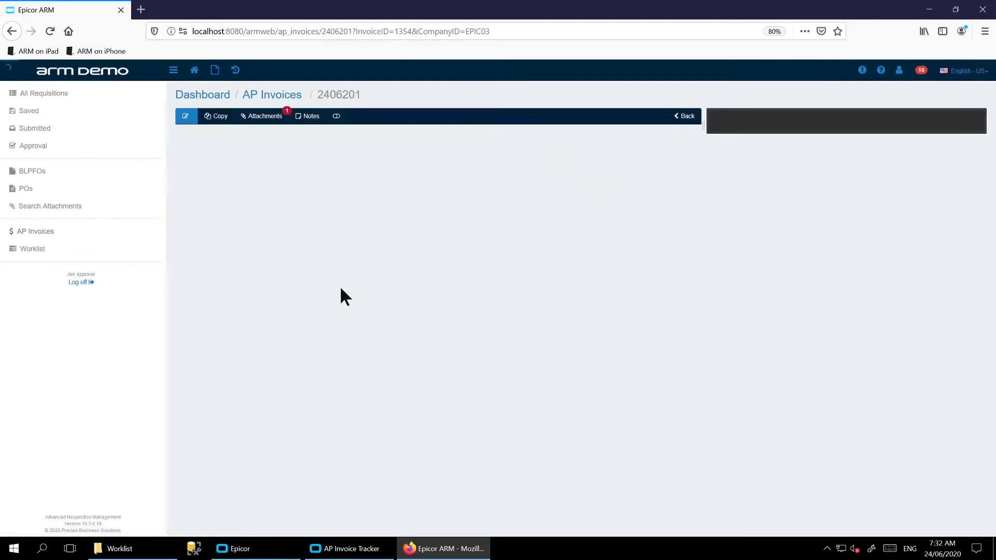
Review the changed unit and extended cost of line item 00C3 and approve the invoice.
scroll(435, 319, down, 2)
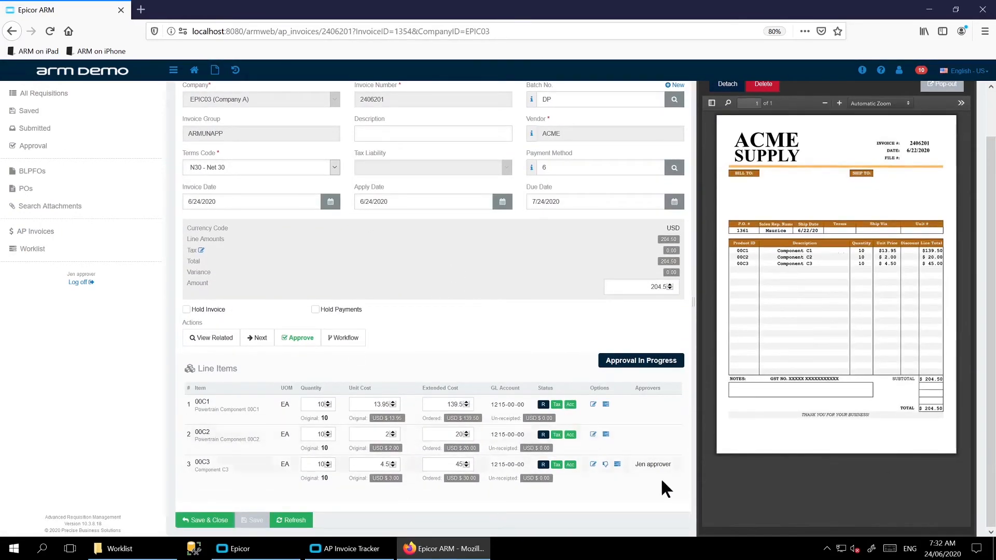
click(374, 466)
click(456, 465)
drag(384, 478, 406, 486)
click(300, 338)
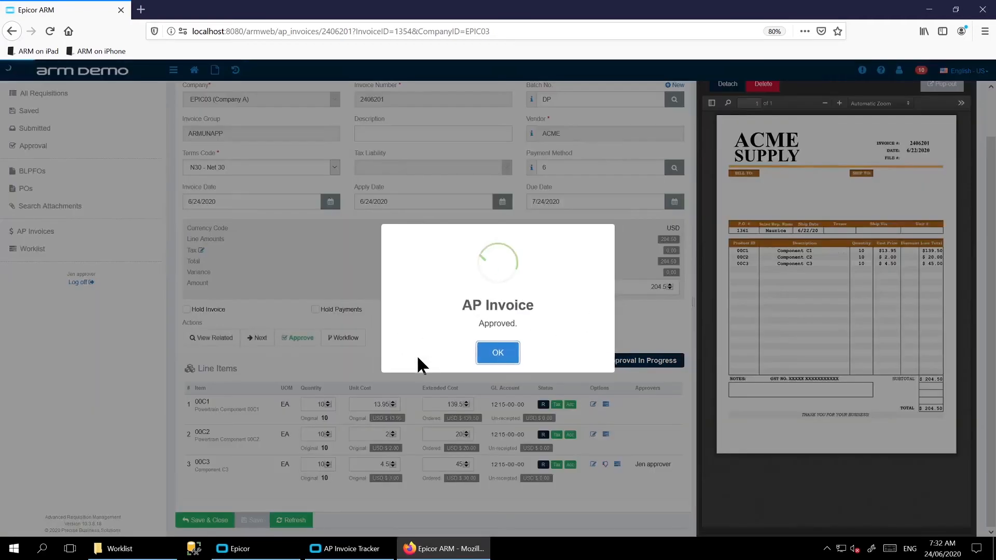
click(496, 351)
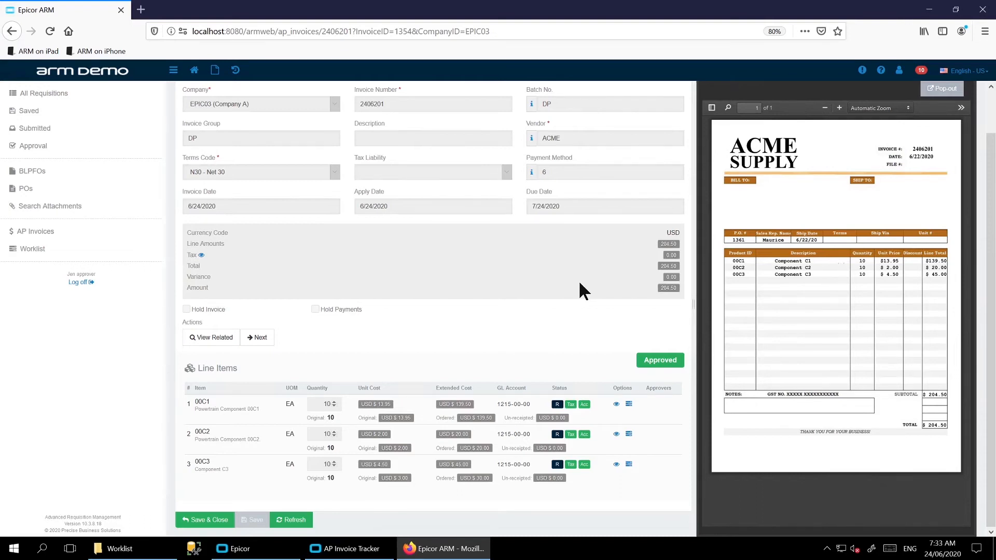
Log off and sign in with the saved ARMAdmin account.
click(74, 287)
click(74, 154)
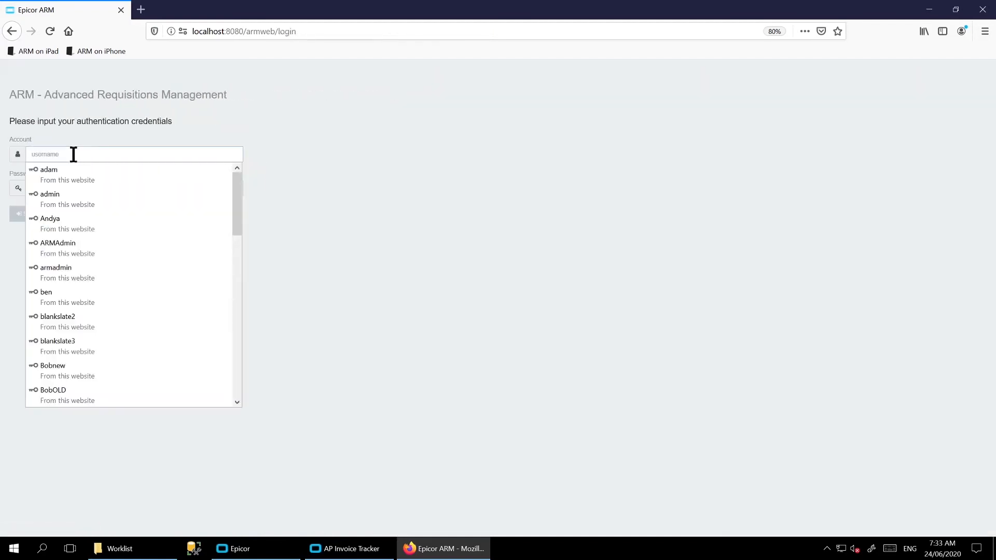
click(78, 244)
click(41, 218)
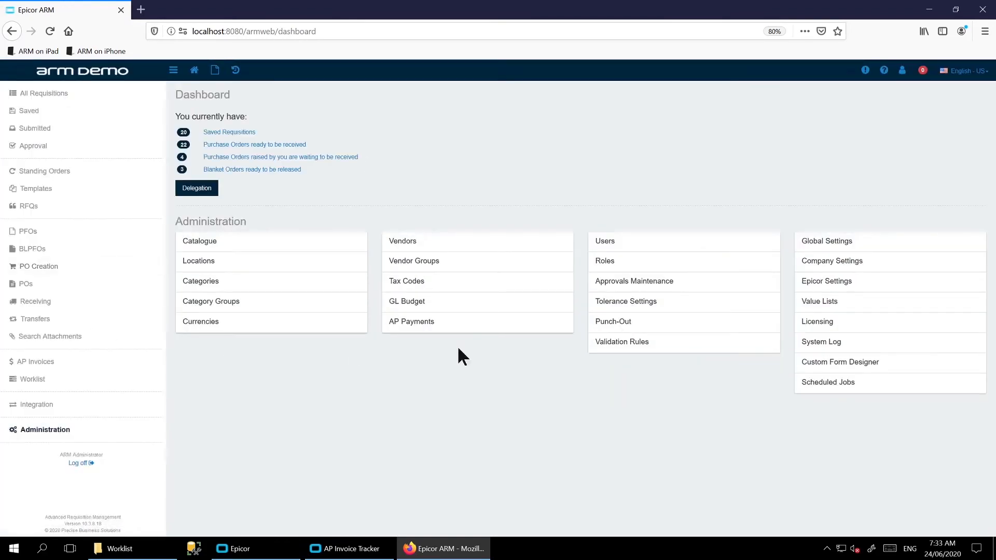
Open Approvals Maintenance and go to the active tree of EPIC03's AP Invoice GL Tree criteria.
click(647, 289)
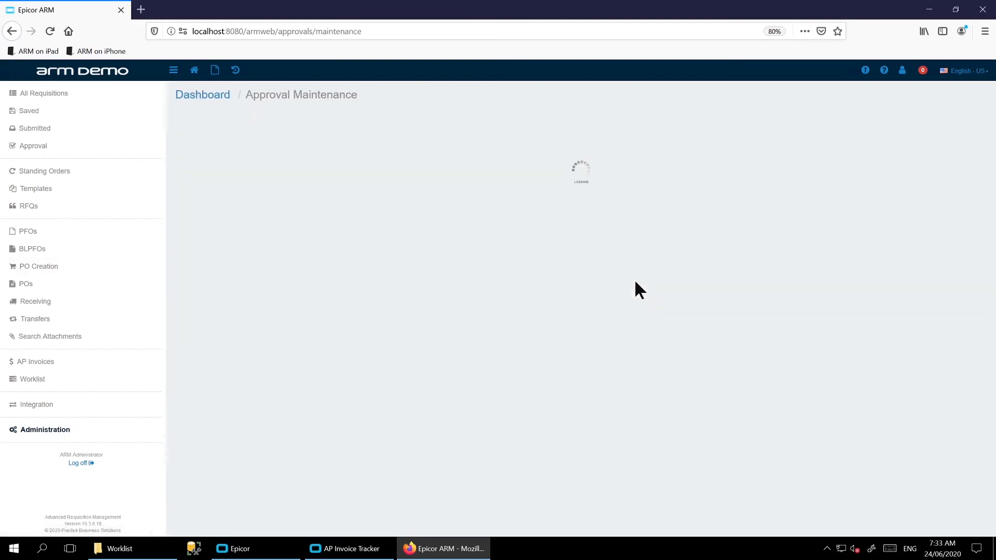
drag(232, 347, 349, 354)
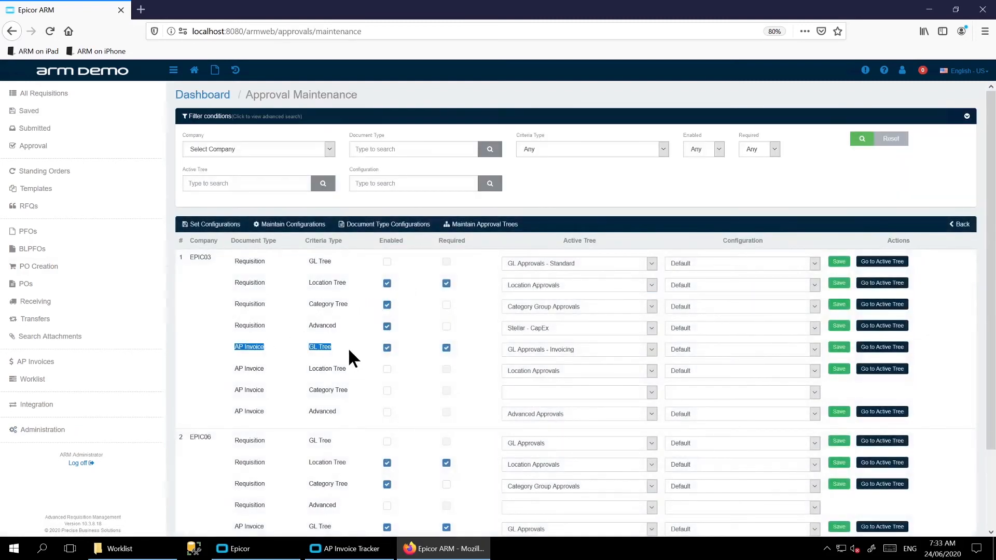
click(347, 347)
drag(226, 346, 329, 350)
click(343, 349)
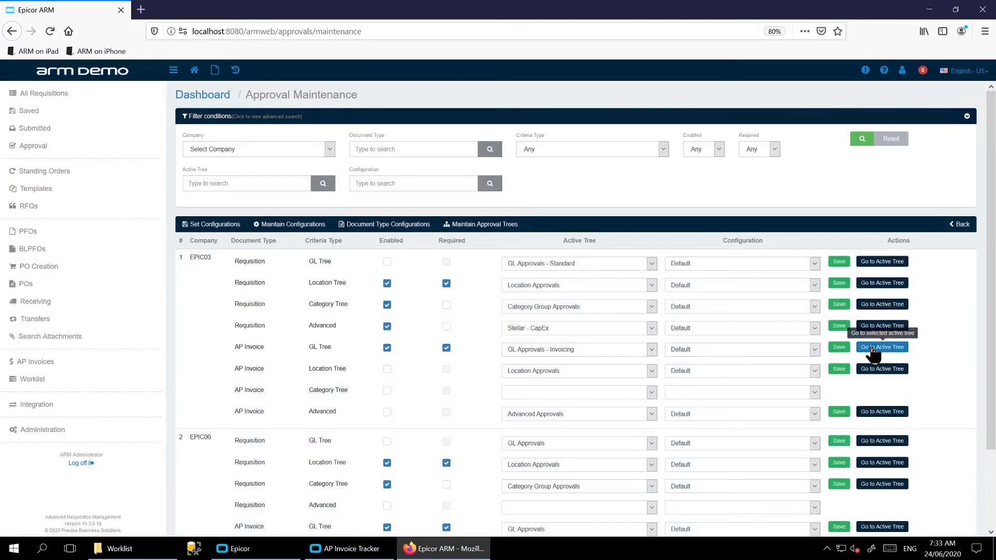
click(873, 347)
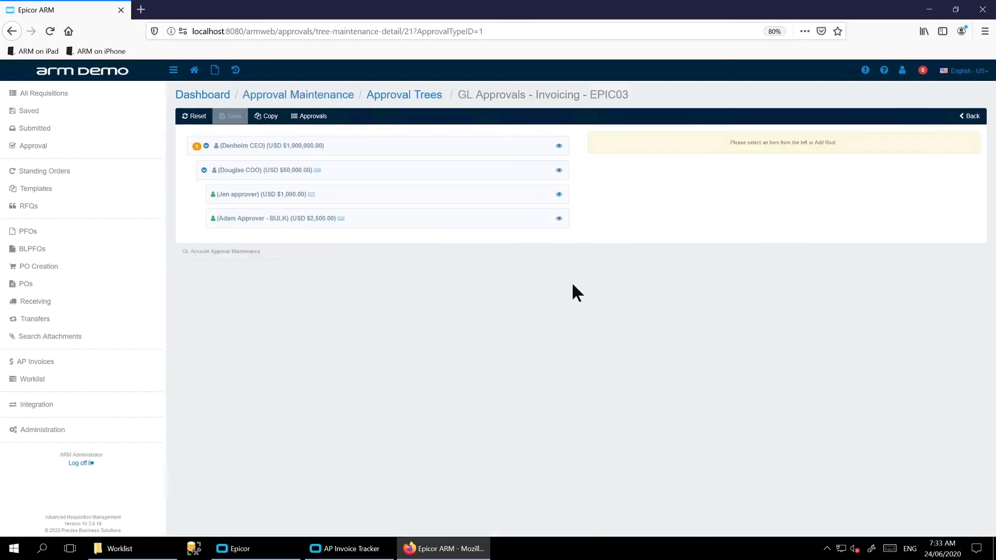
View the USD 1,000 and USD 2,500 approver nodes and examine their GL account masks.
click(559, 196)
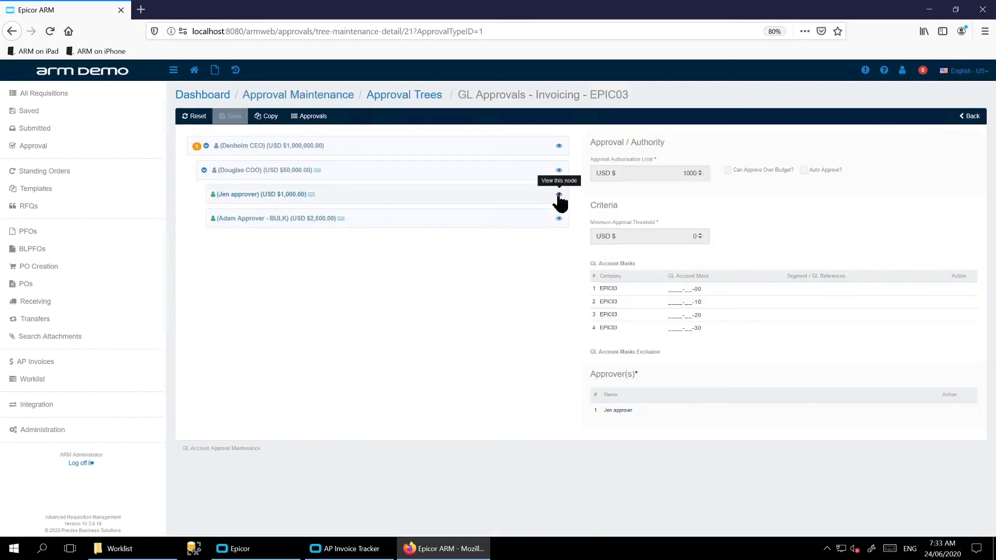
double_click(697, 288)
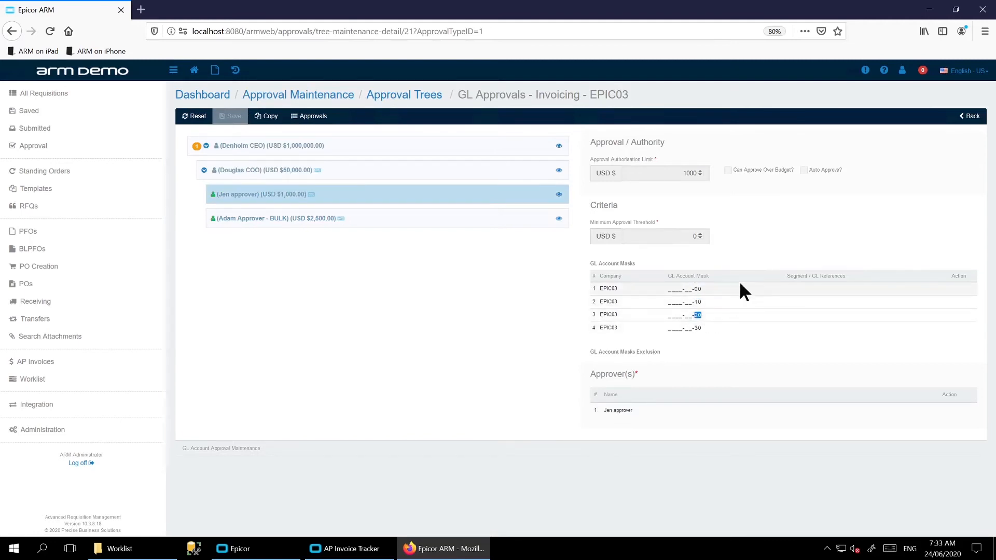
click(559, 218)
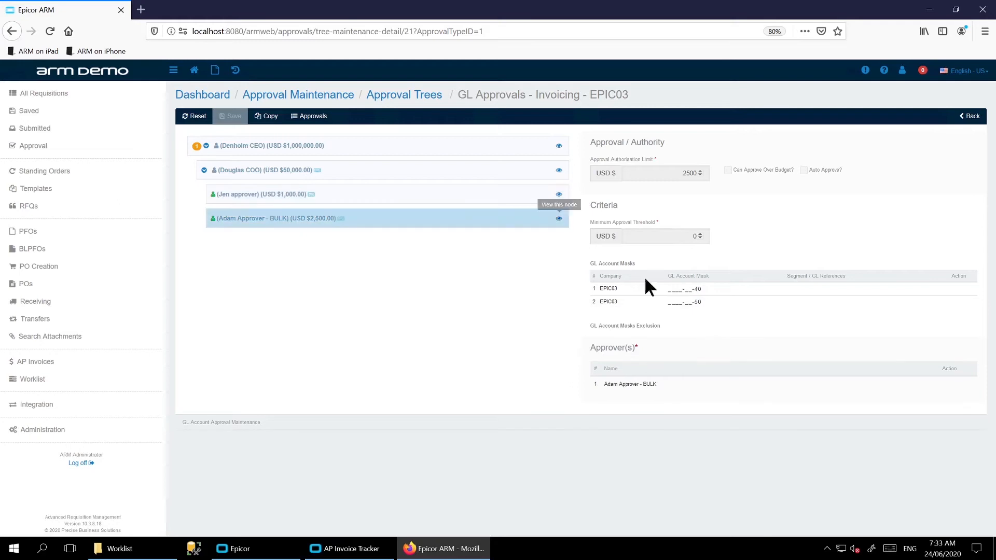
double_click(697, 302)
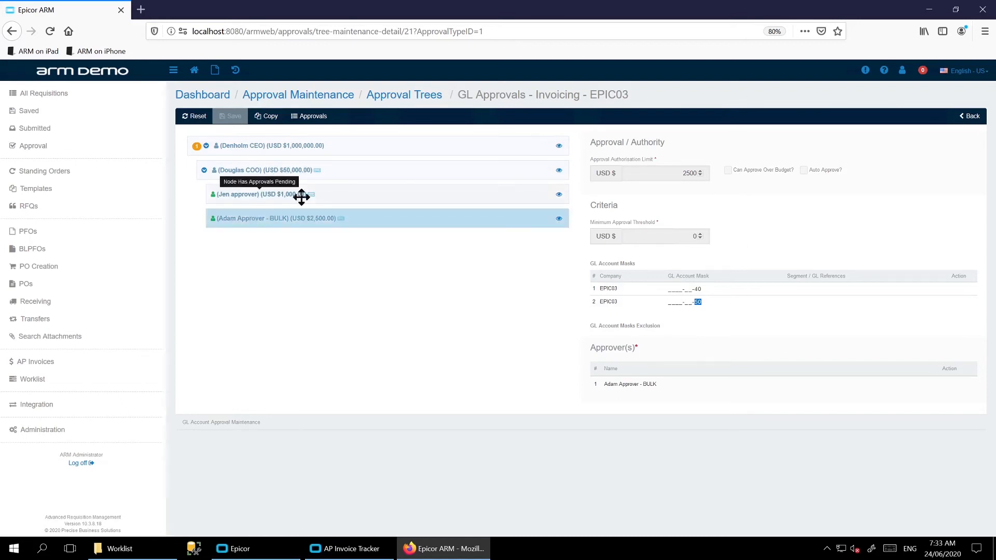
Open the Tolerance1 code in Tolerance Settings and examine its unit cost above and under percentages.
click(56, 435)
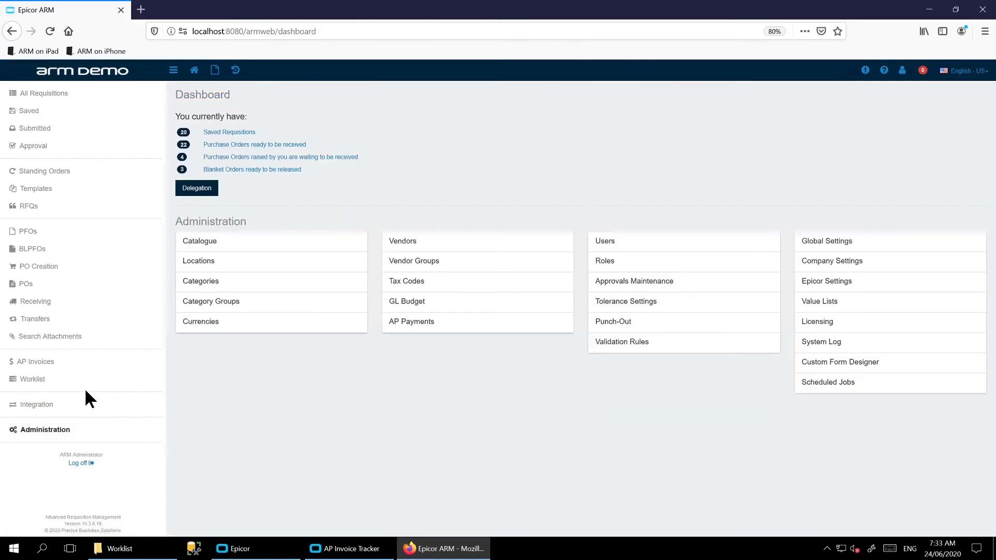
click(621, 305)
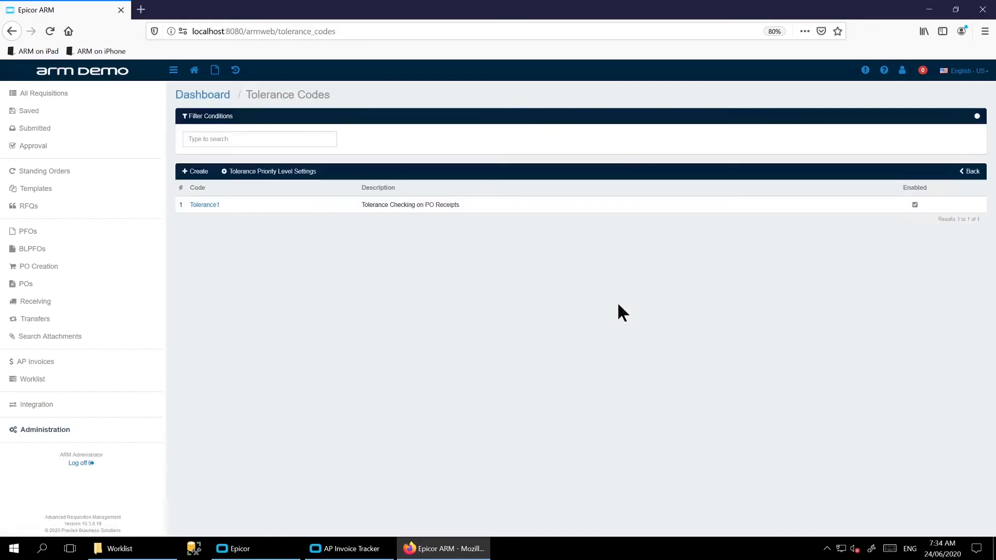
click(213, 204)
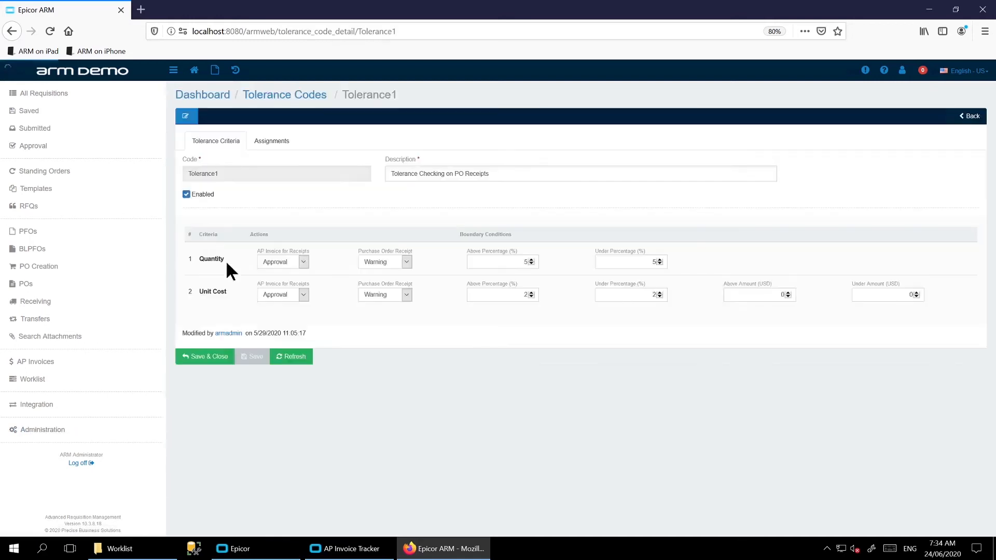
double_click(205, 289)
click(519, 296)
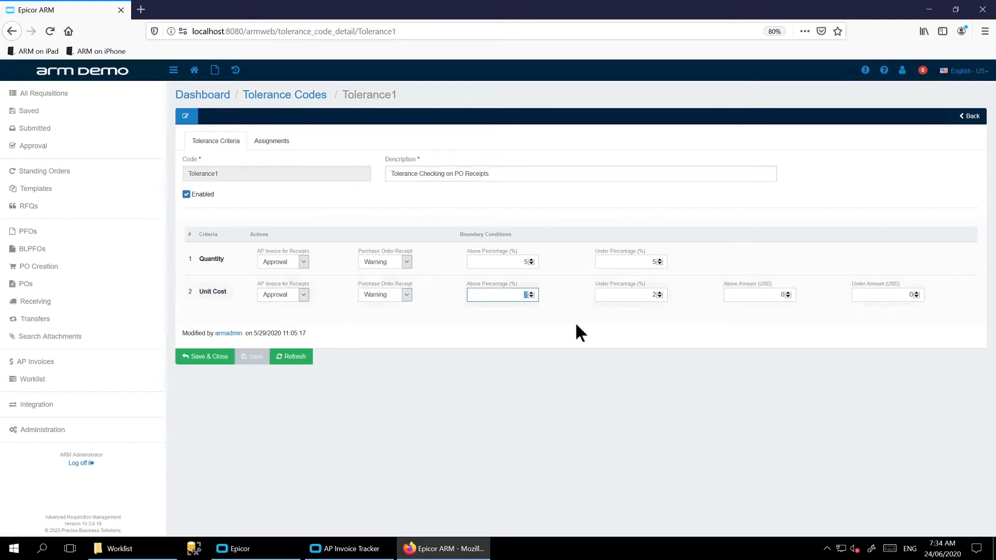
click(661, 295)
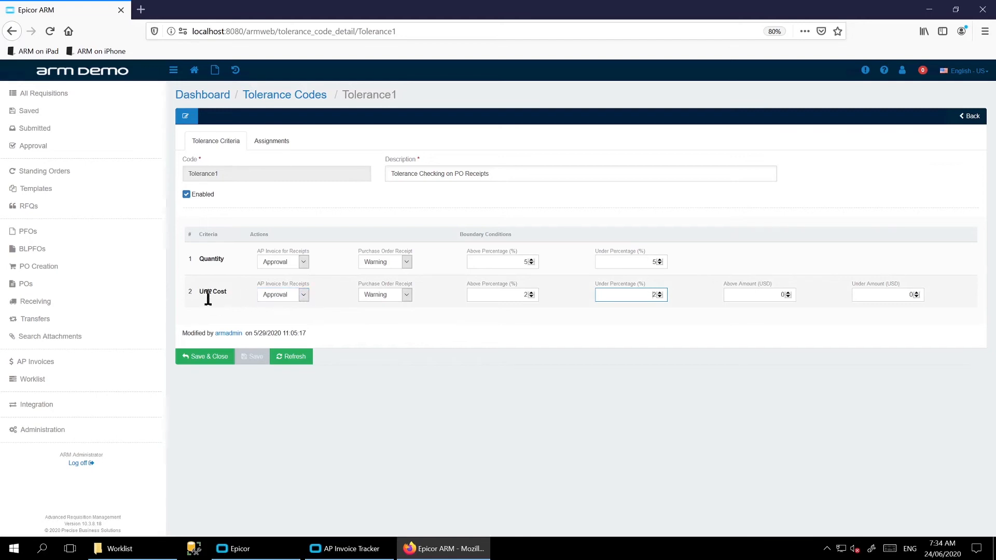
Examine the Unit Cost tolerance criteria and the action options for AP Invoice for Receipts, keeping Approval selected.
drag(203, 292, 242, 290)
click(520, 296)
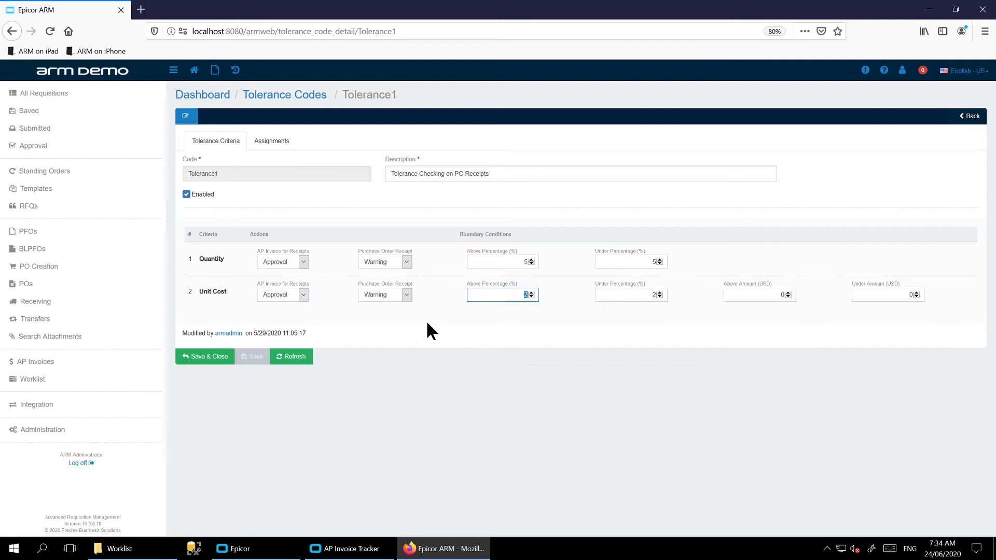
drag(258, 284, 311, 284)
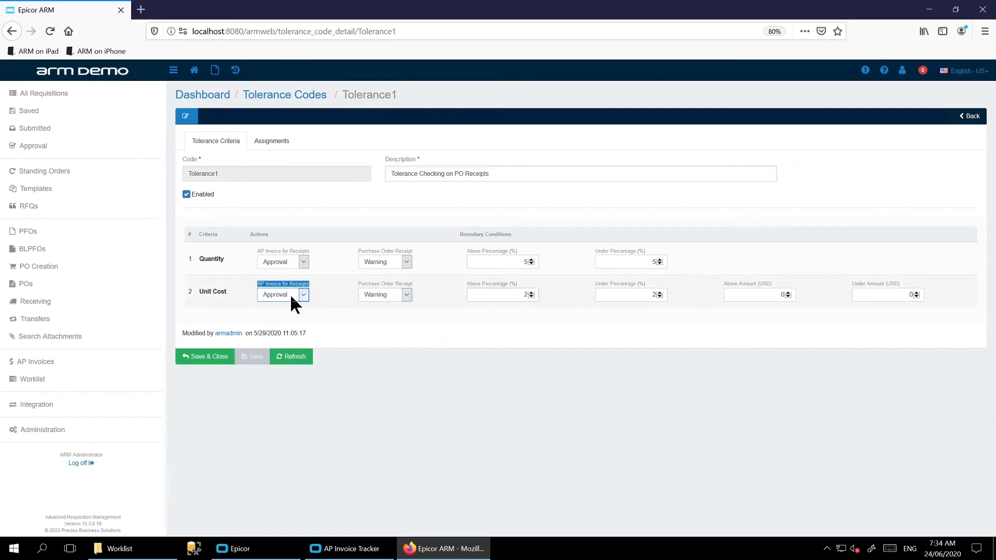
click(304, 295)
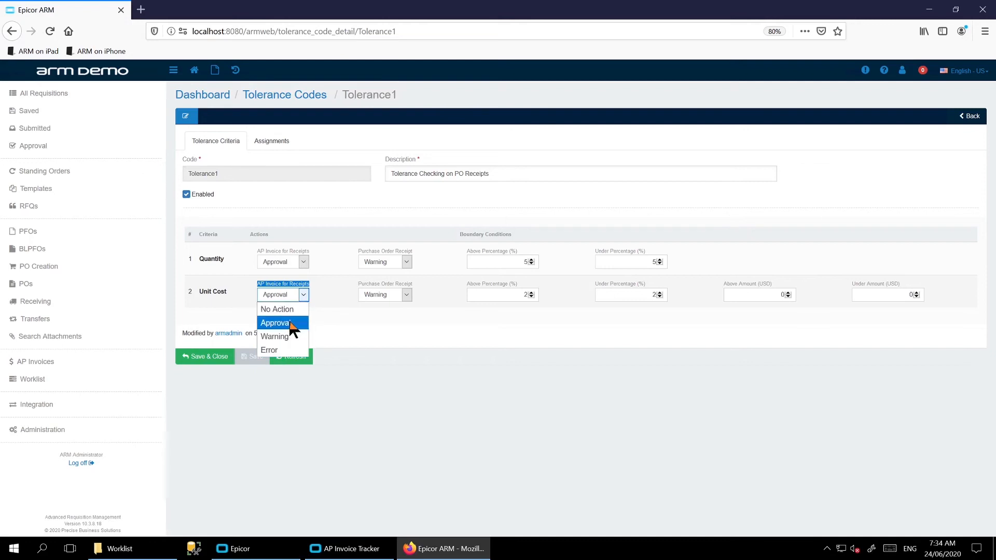
click(289, 323)
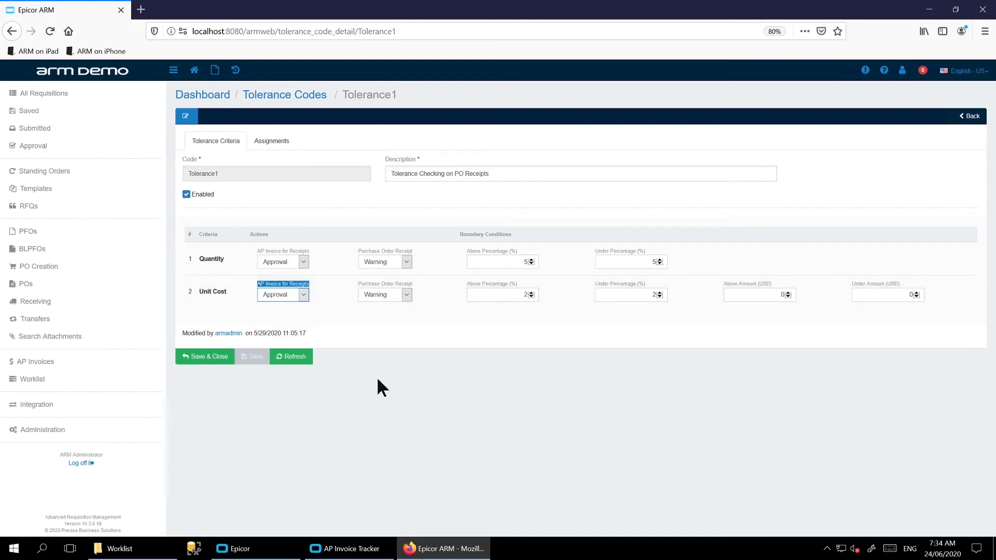
click(50, 431)
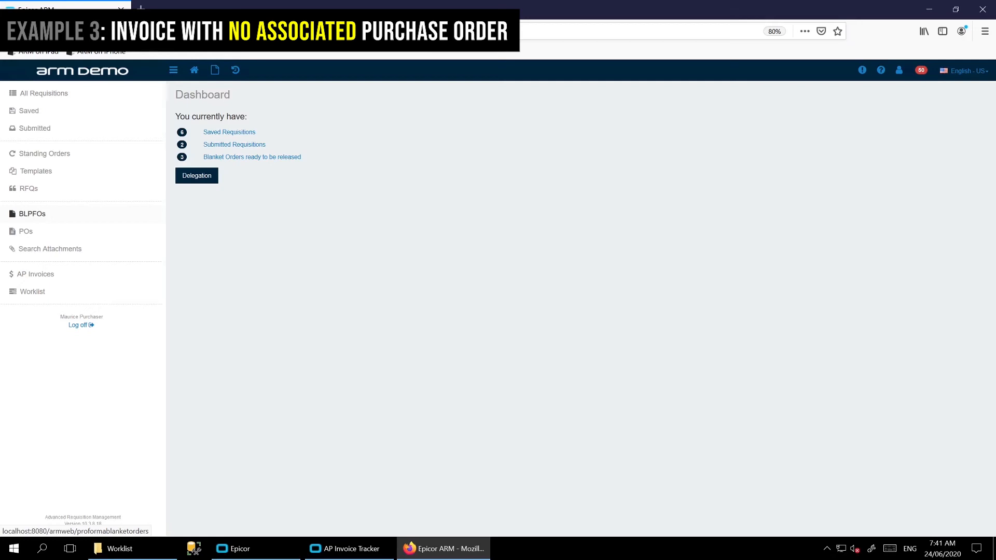
Open the AP Invoice Worklist and start a new invoice from the file 240620M.pdf.
click(32, 292)
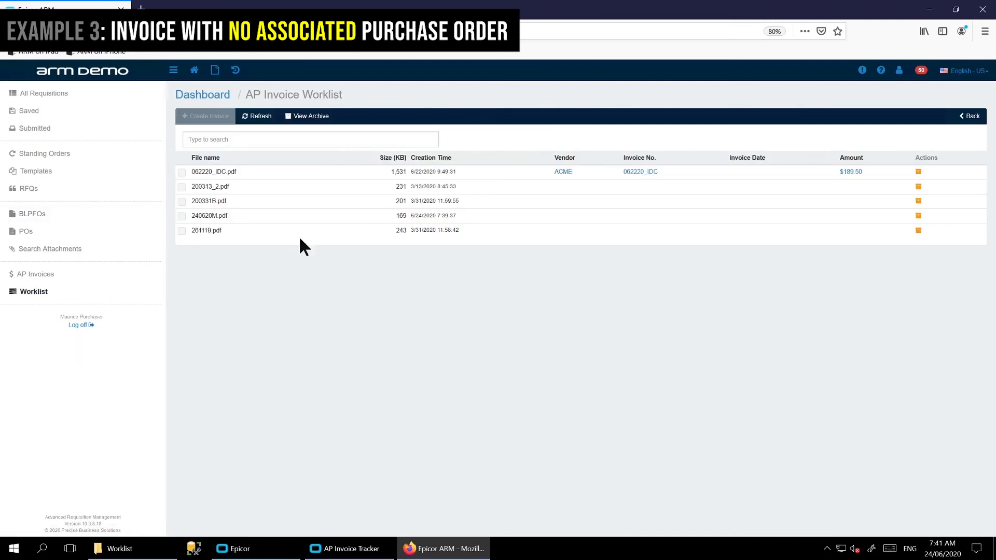
click(199, 217)
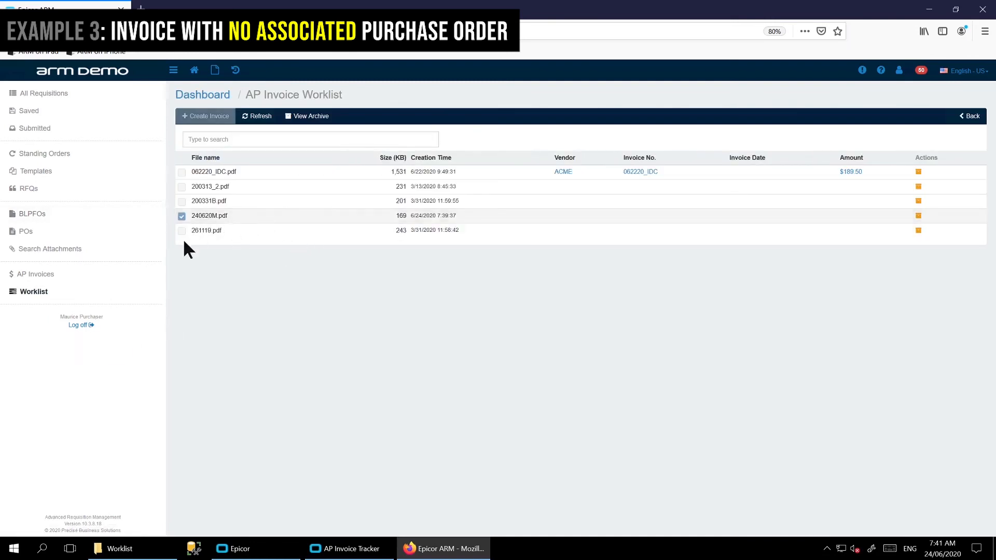
click(203, 116)
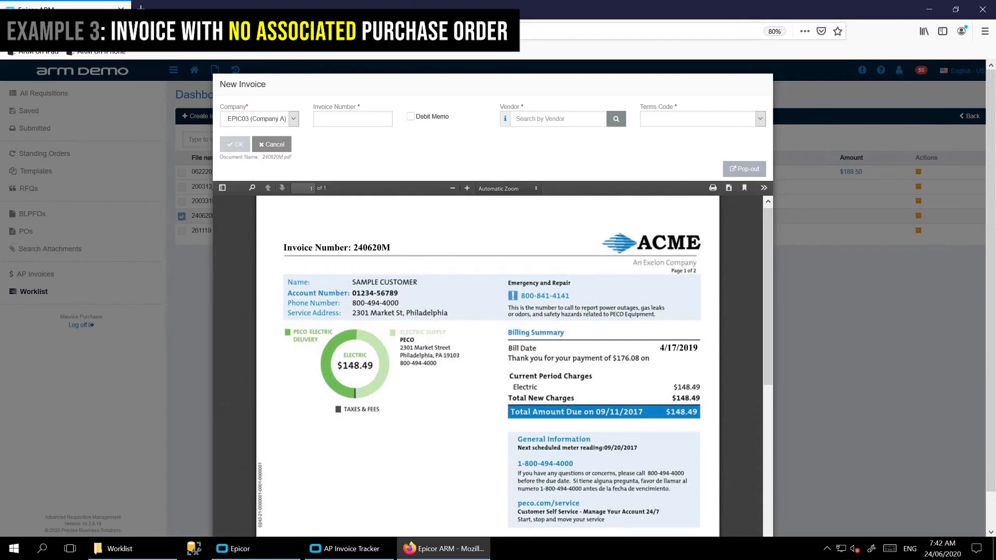
Create the invoice with number 240620M for vendor ACME and set its amount to 148.49.
click(337, 119)
text(2406)
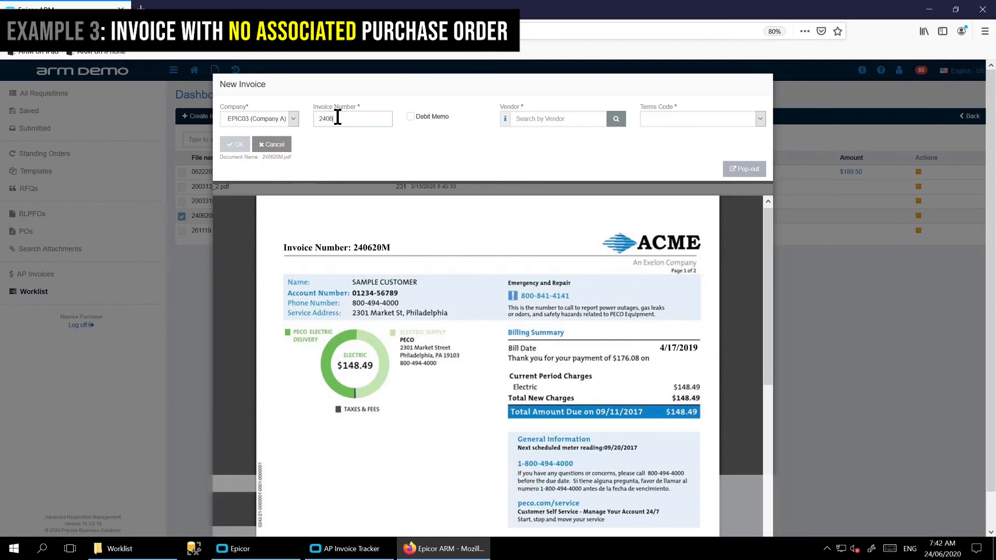
text(20M)
click(521, 119)
text(acme)
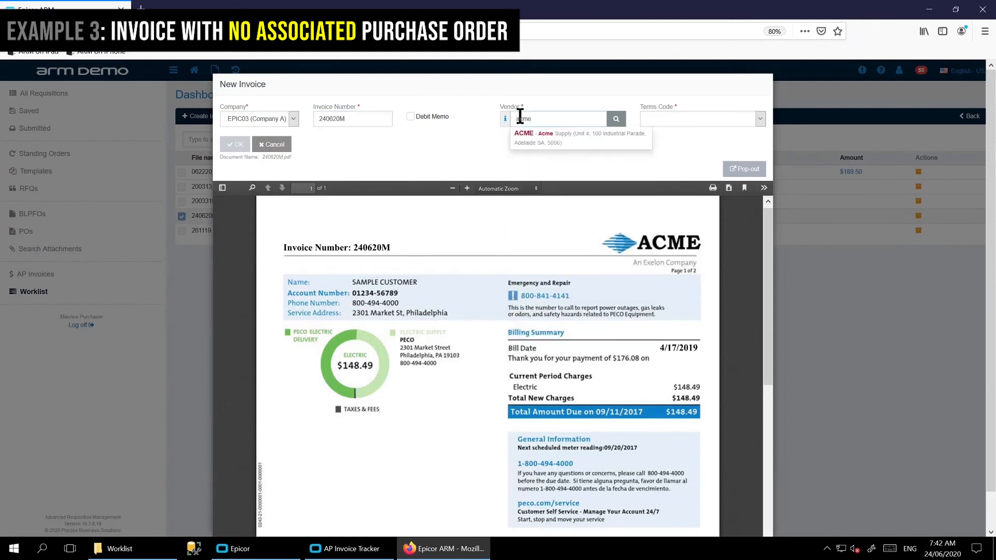
key(Return)
click(238, 143)
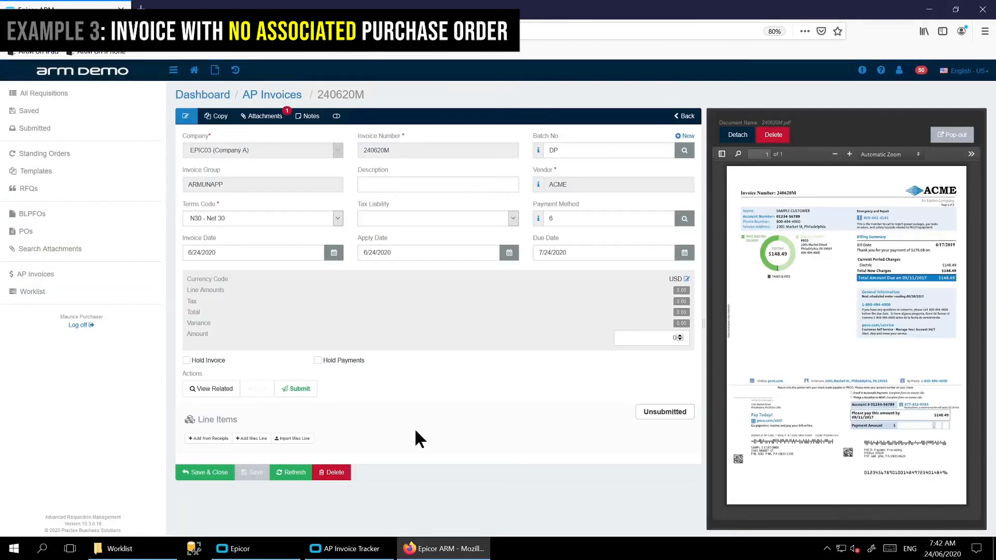
click(652, 339)
text(148.49)
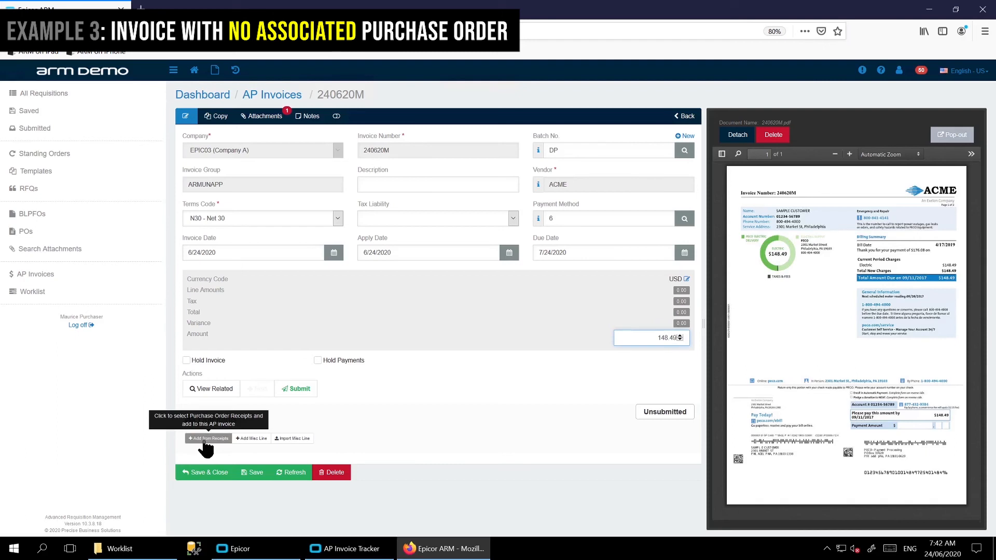
Add and save a miscellaneous line with item 1, description "Utilities Bill", quantity 1 and unit cost 148.49.
click(252, 439)
click(215, 151)
text(1)
click(340, 152)
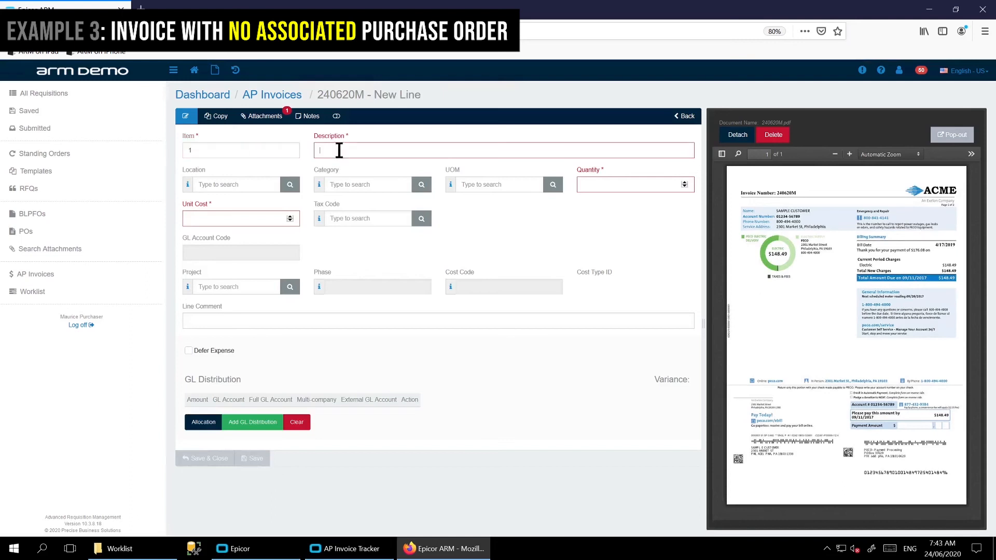
text(Utilities Bill)
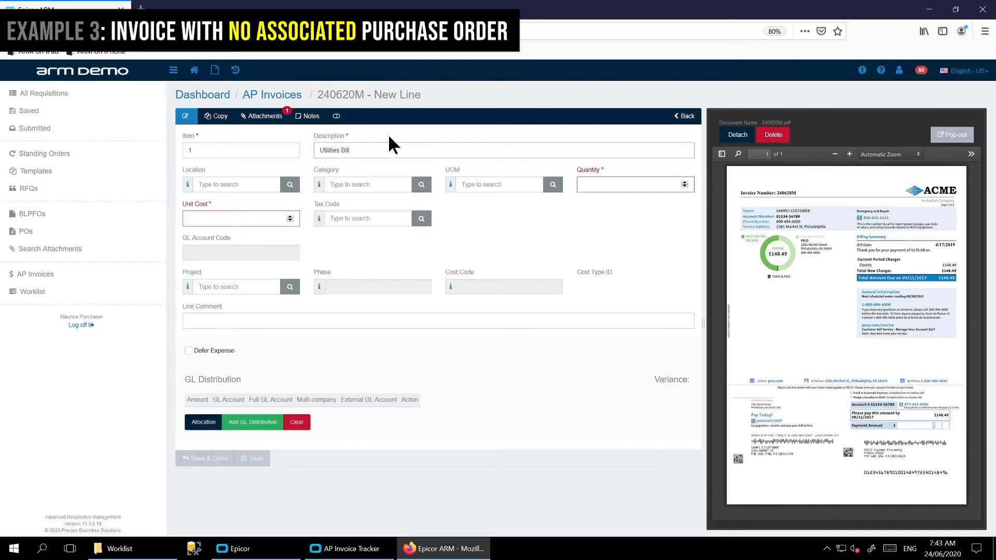
click(660, 185)
text(1)
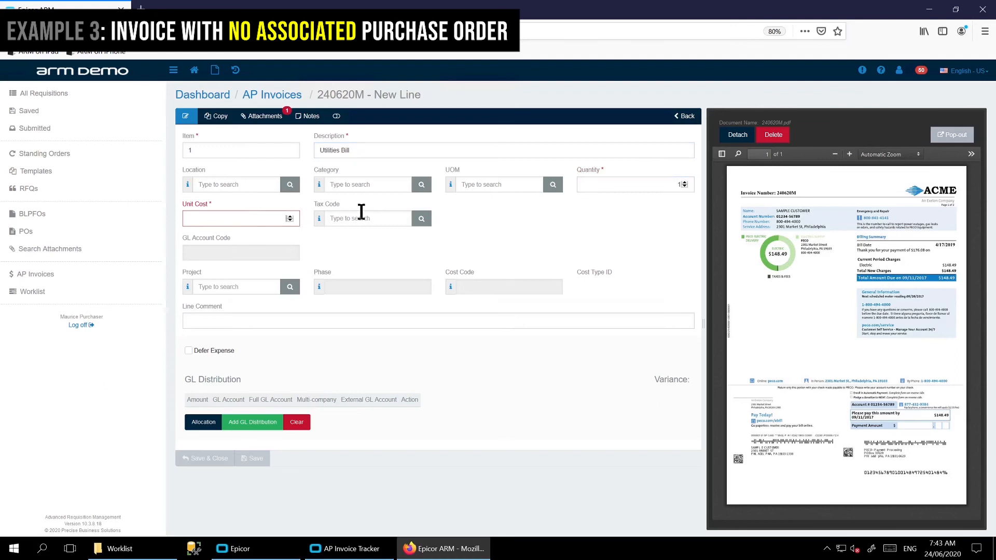
text(148.49)
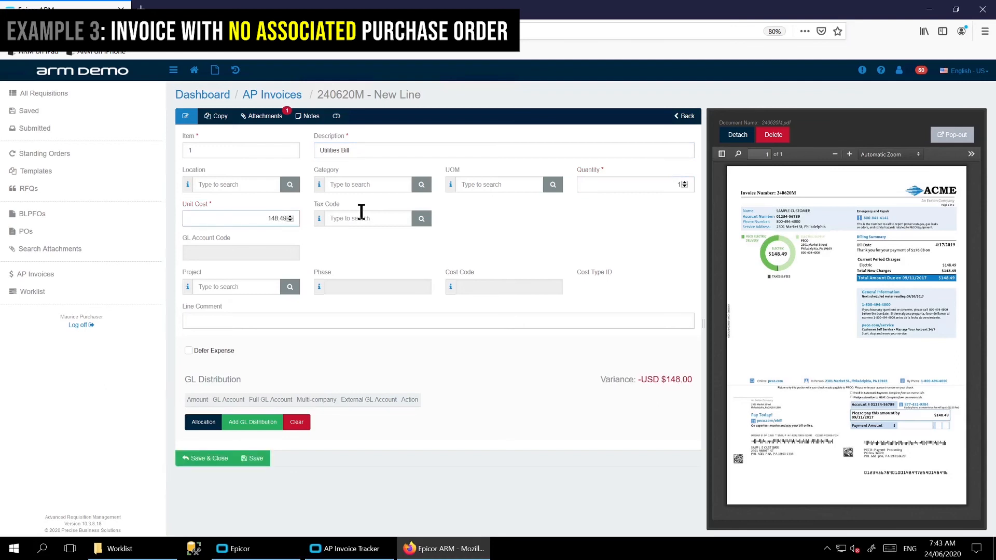
click(206, 460)
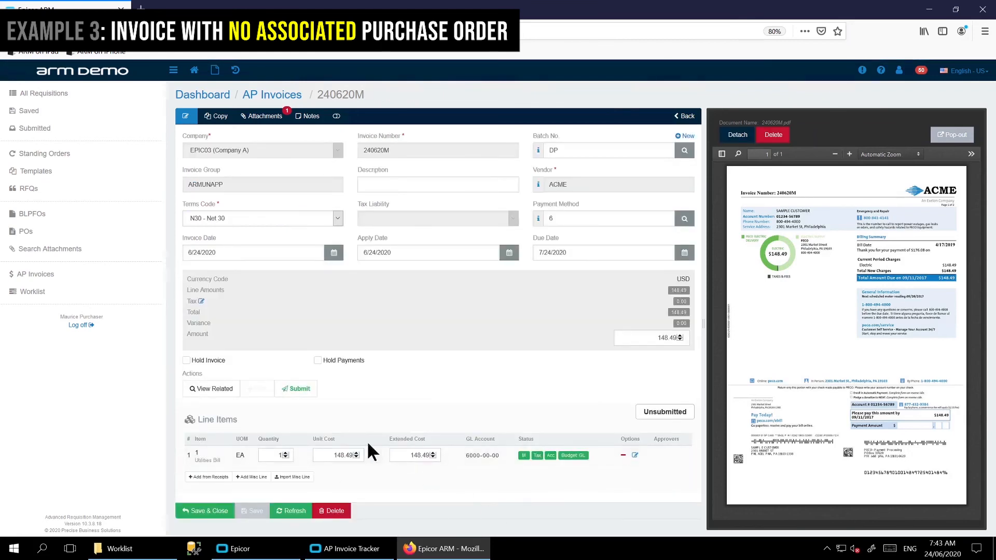
Review the Utilities Bill line's description, unit cost and extended cost.
drag(332, 455, 372, 455)
drag(220, 462, 195, 462)
click(408, 405)
double_click(418, 455)
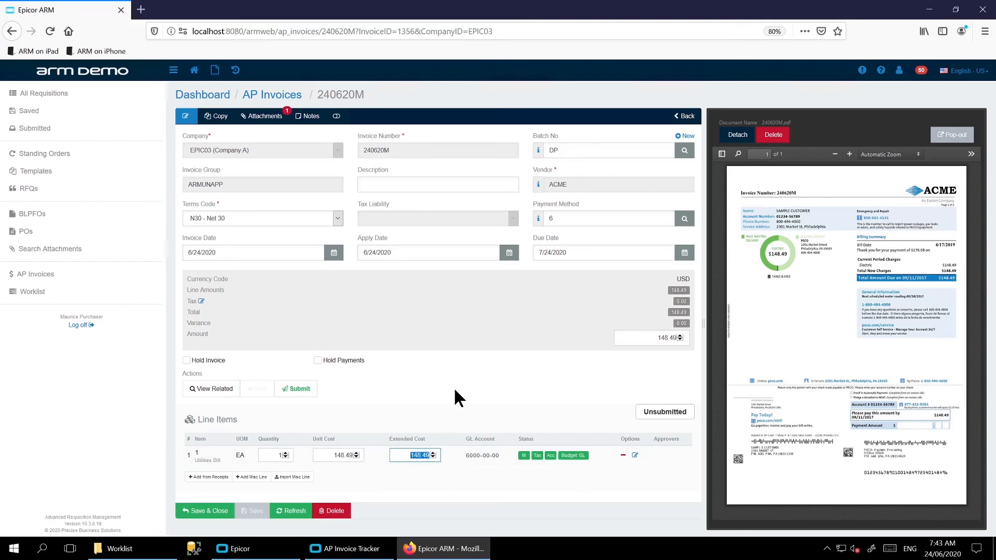
Submit invoice 240620M for approval and check the approver and unit cost on its line.
click(300, 390)
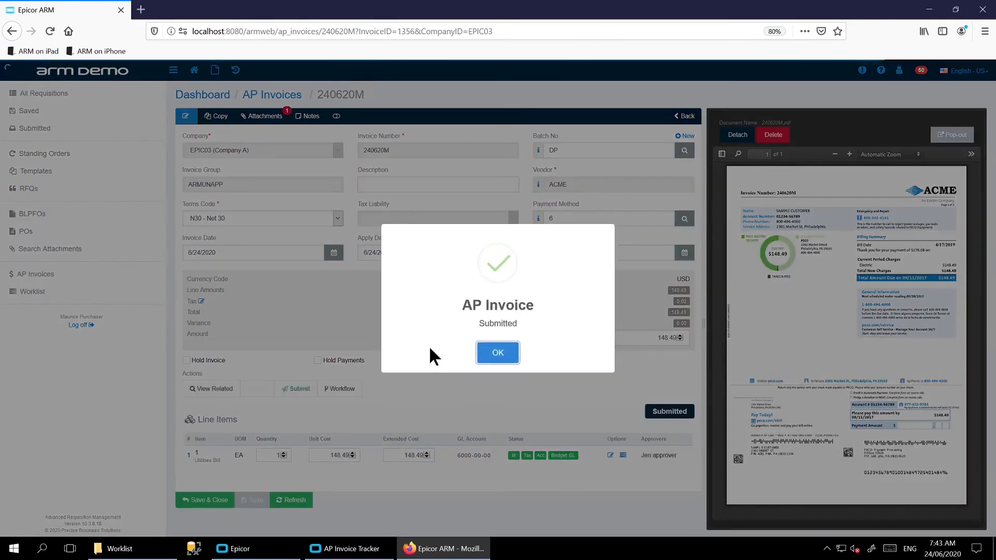
click(500, 359)
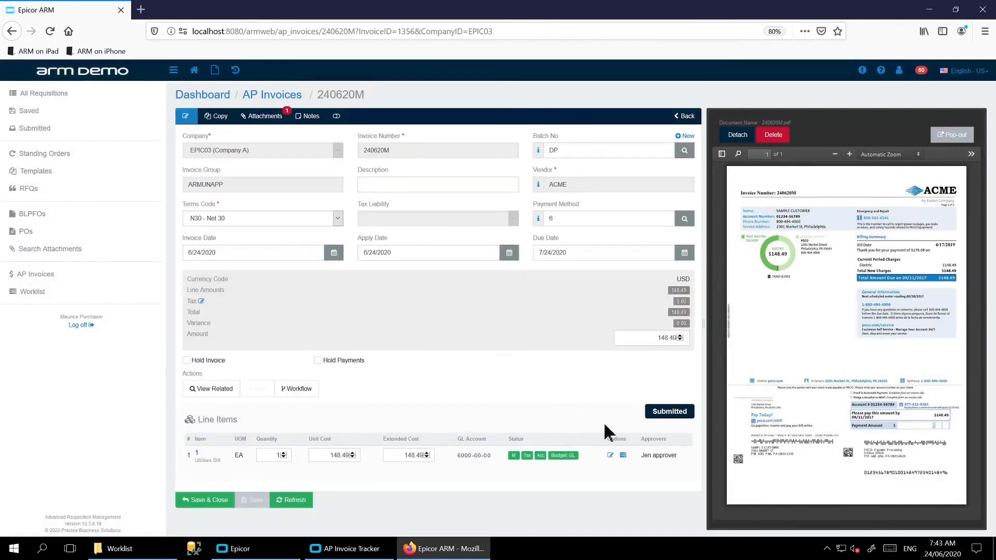
drag(640, 455, 683, 457)
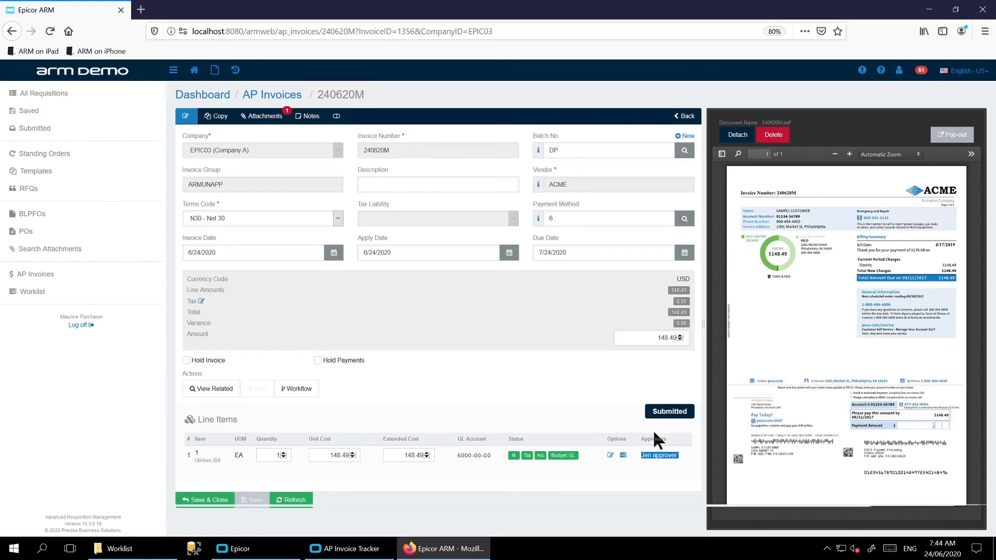
double_click(335, 455)
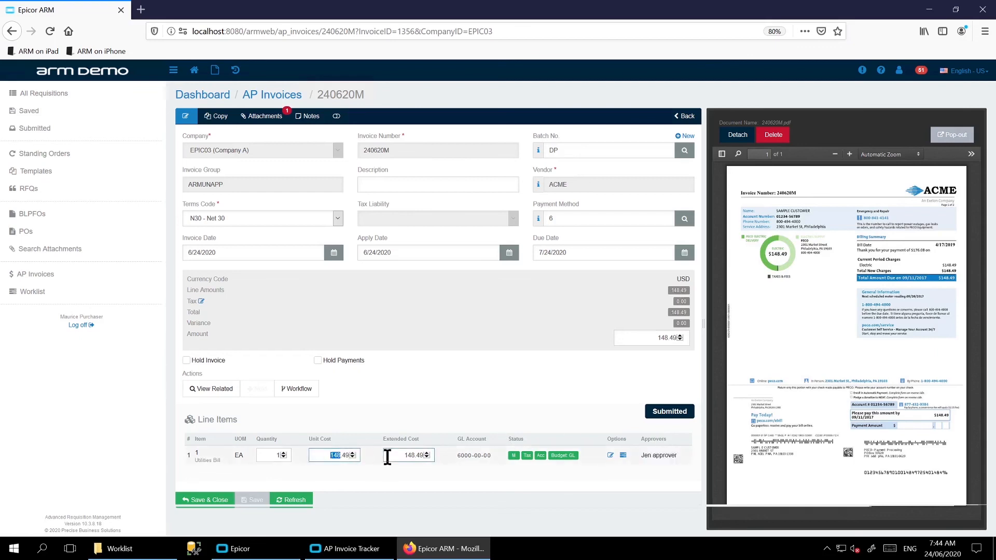